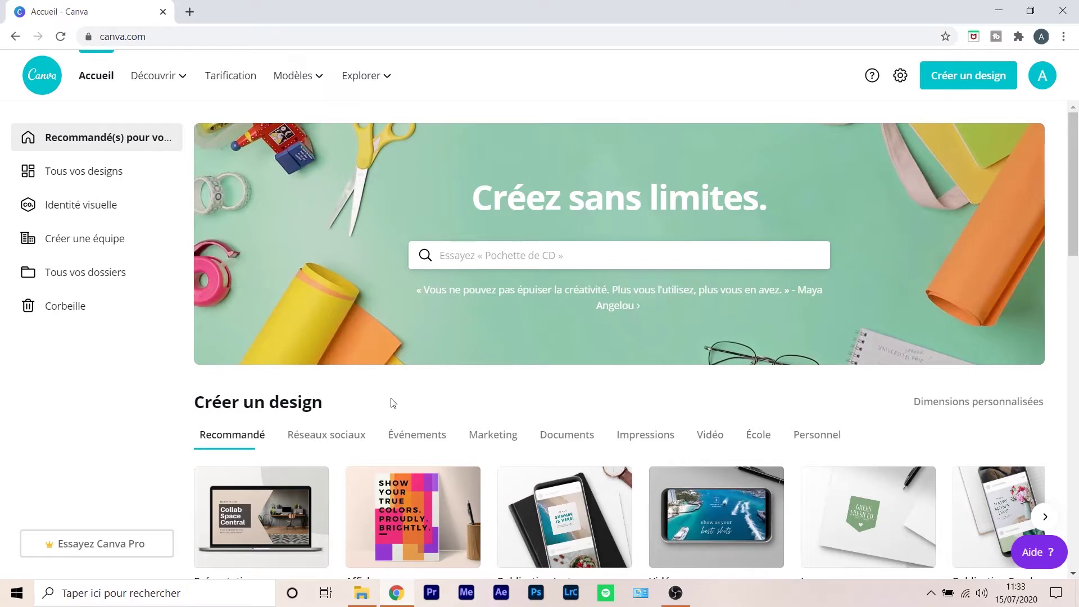
# Search the templates for "vignette youtube" and start a blank design from the results
pyautogui.click(437, 255)
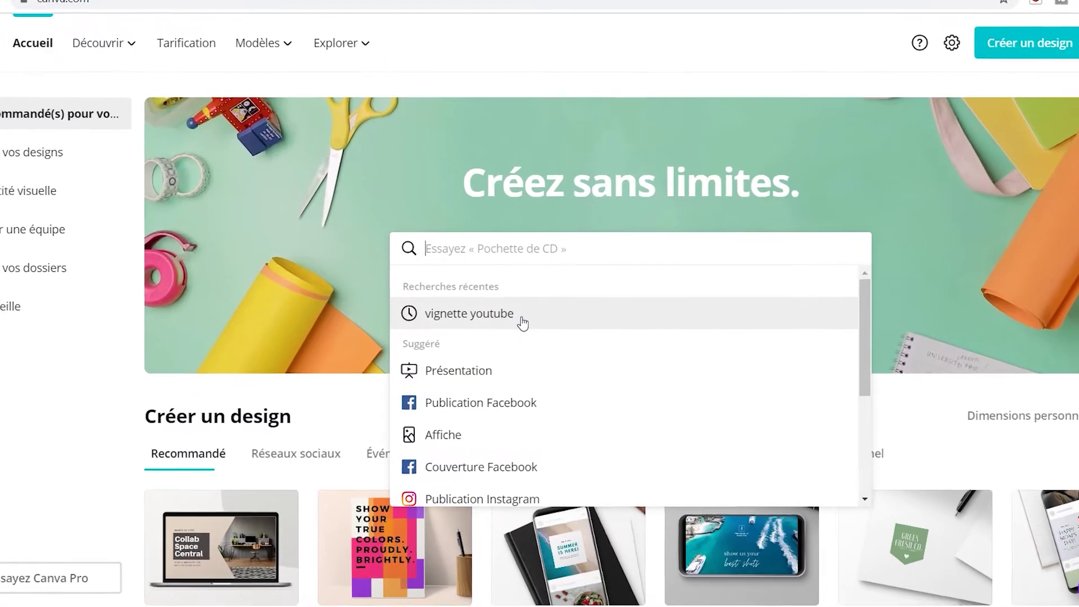
pyautogui.click(523, 315)
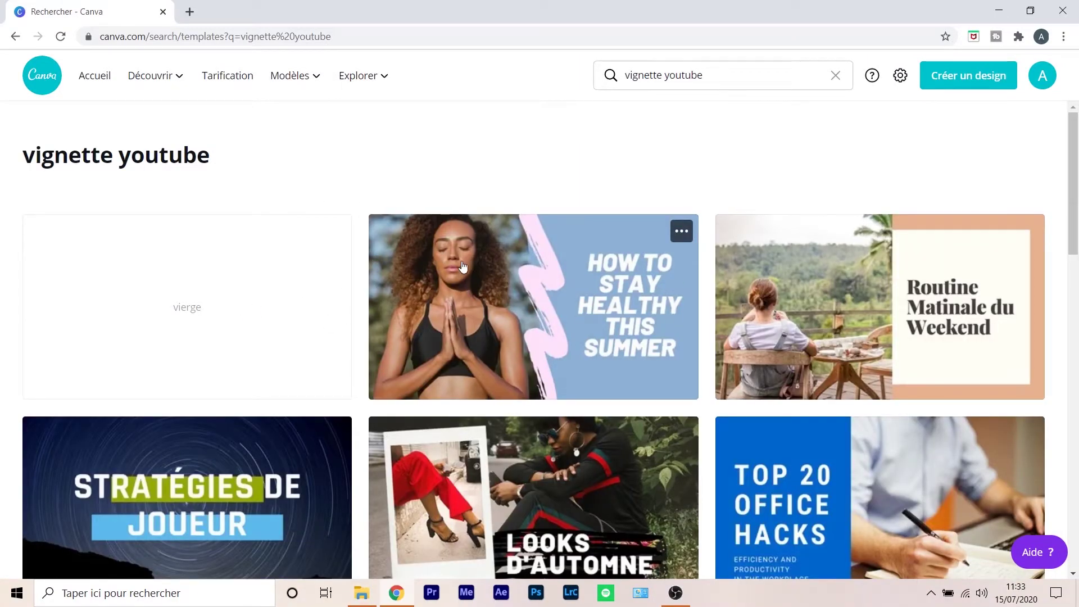
pyautogui.scroll(-8, 348, 282)
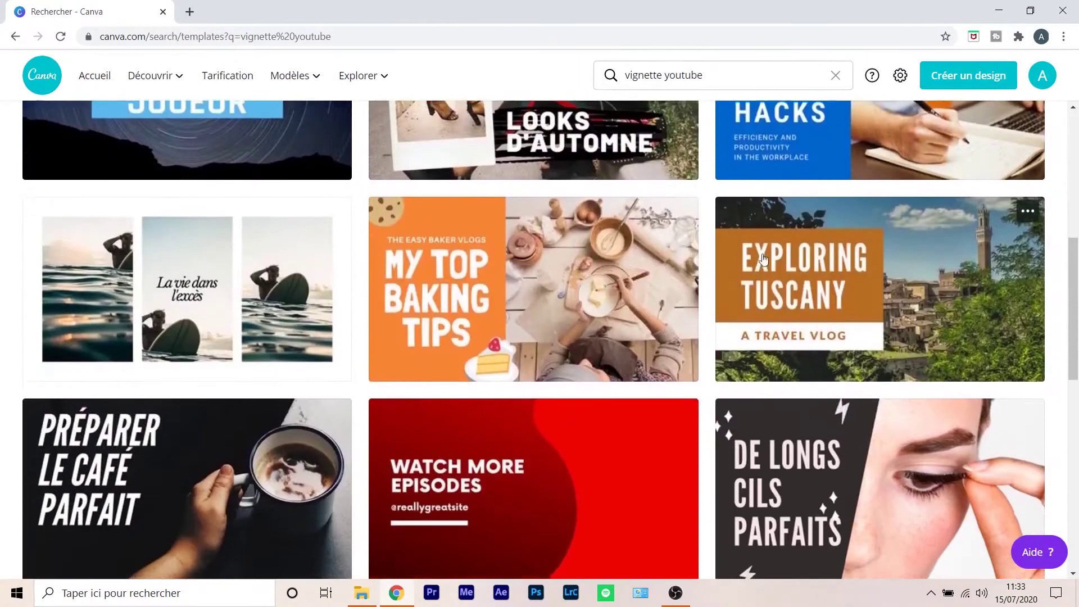
pyautogui.scroll(-3, 293, 197)
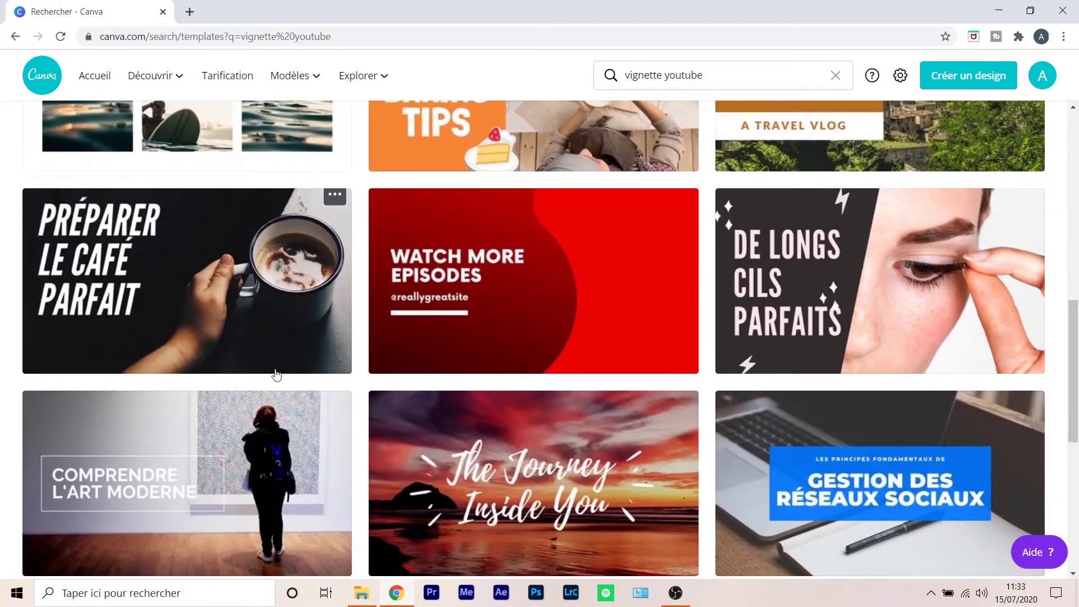
pyautogui.scroll(10, 340, 278)
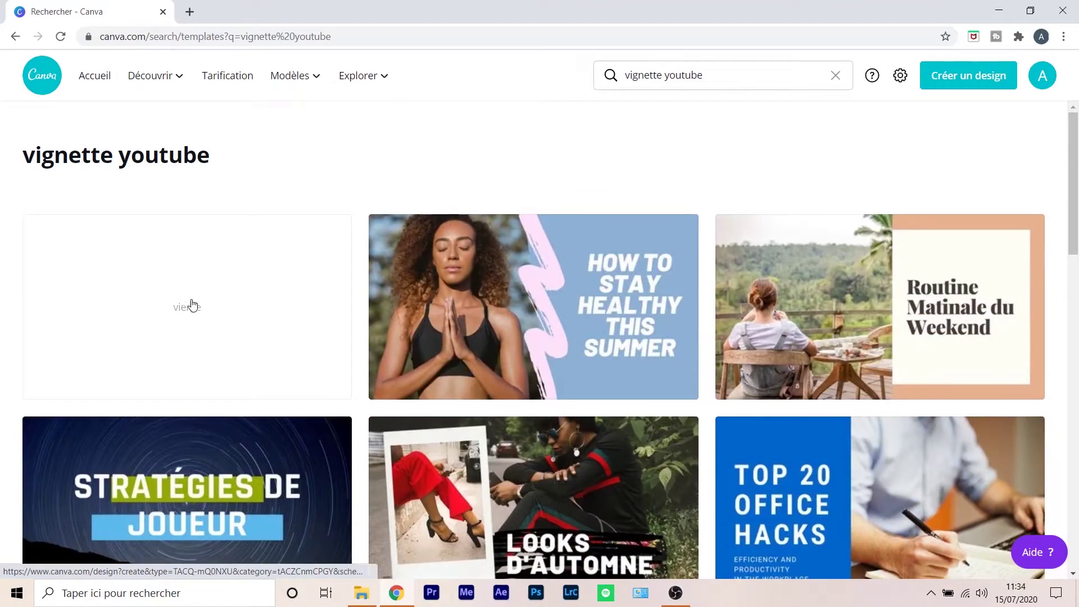
pyautogui.click(155, 310)
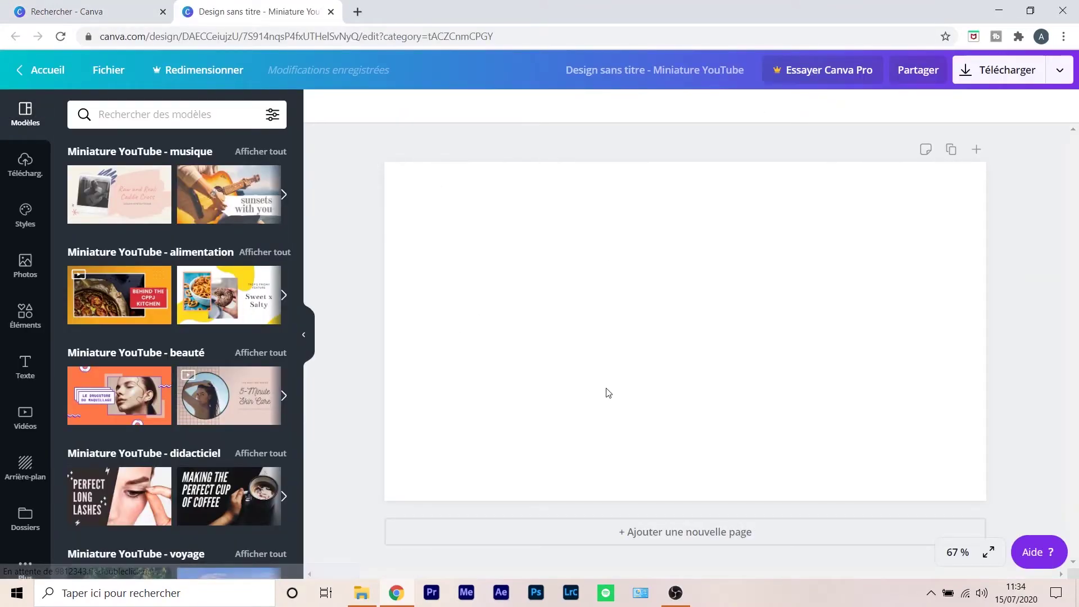
# Try the "Sur la route des Volcans d'Auvergne" template on the page and clear its contents again
pyautogui.scroll(-6, 119, 266)
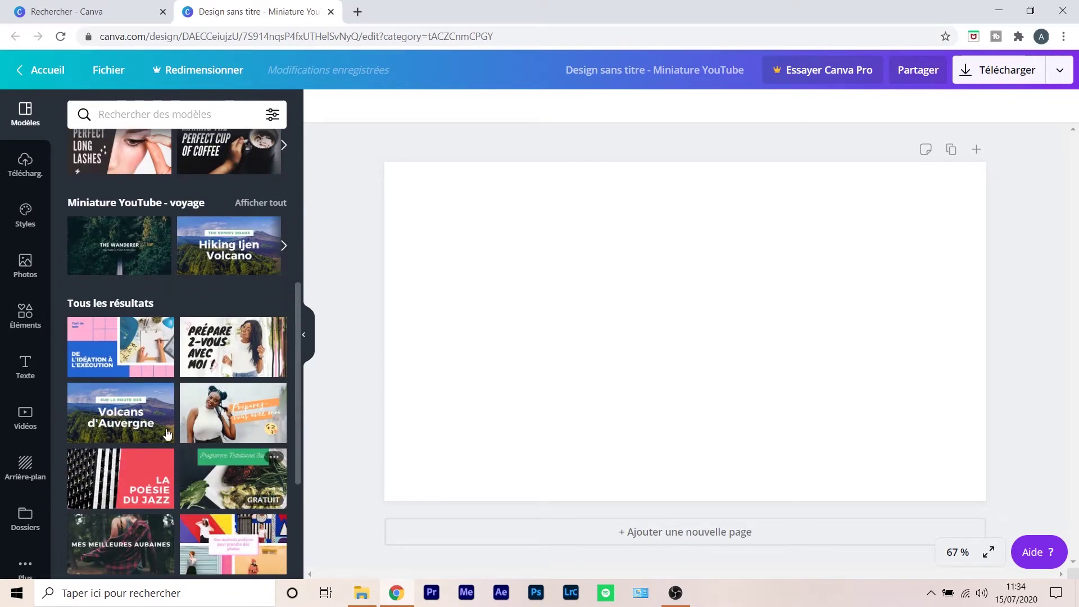
pyautogui.click(100, 417)
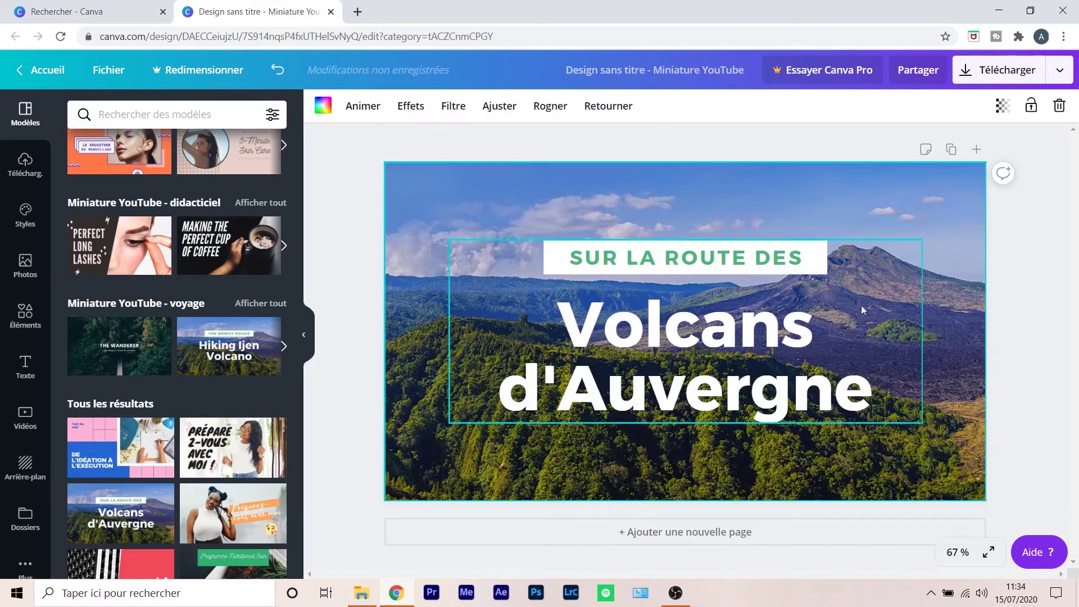
pyautogui.click(775, 261)
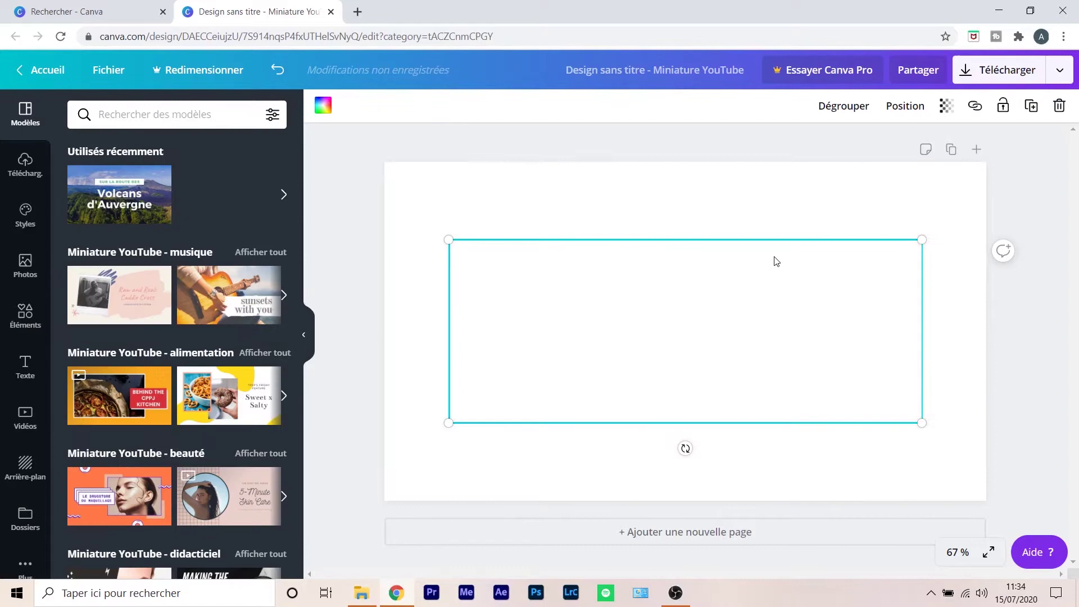
pyautogui.click(471, 156)
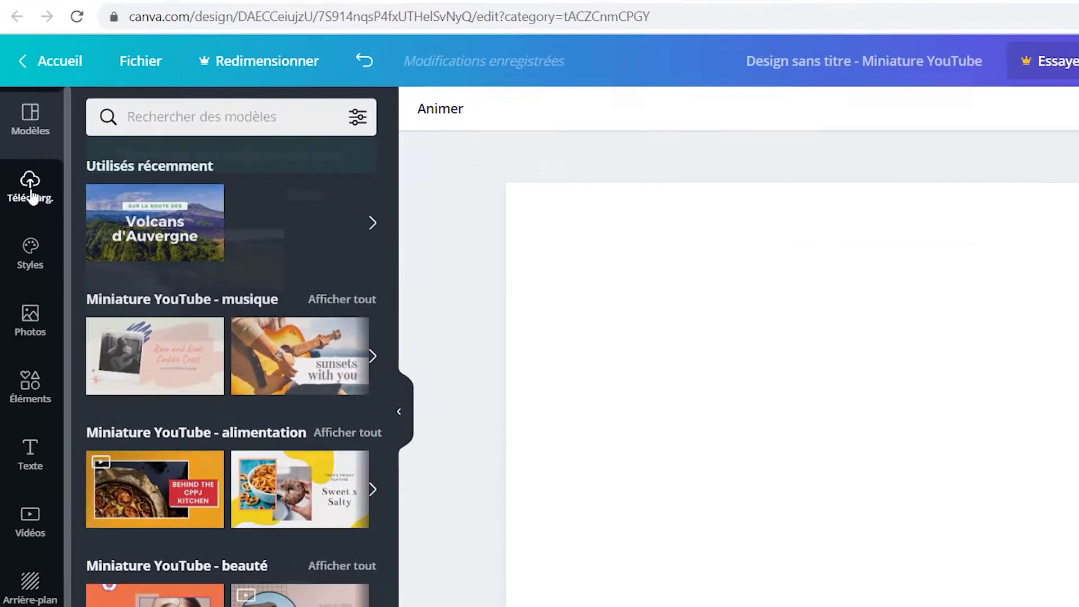
# Place the uploaded coastal cliff photo on the blank page and enlarge it to cover the whole page
pyautogui.click(25, 166)
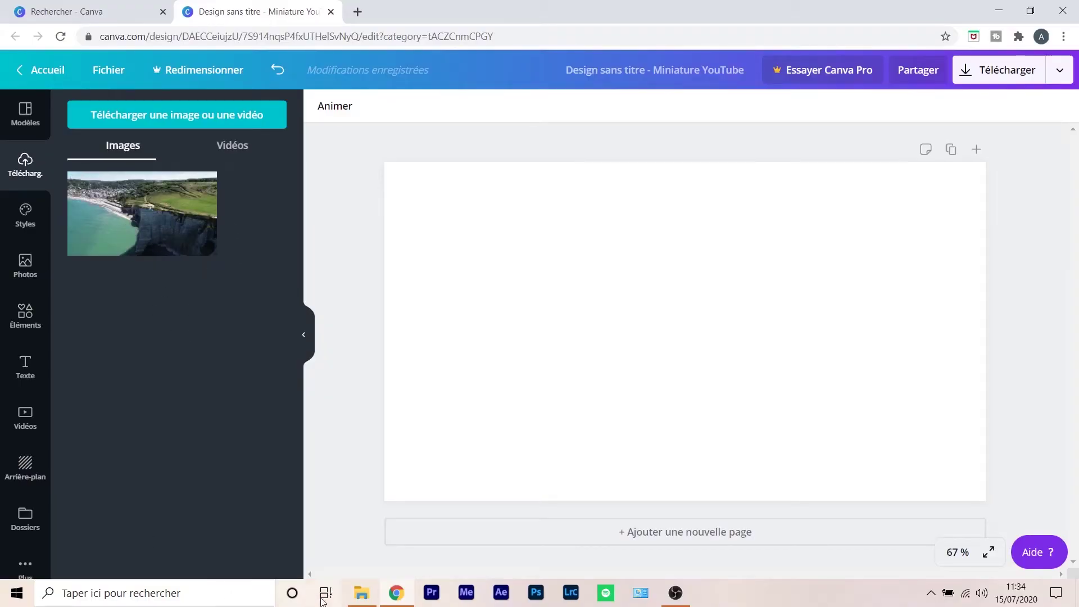
pyautogui.click(360, 594)
pyautogui.click(396, 593)
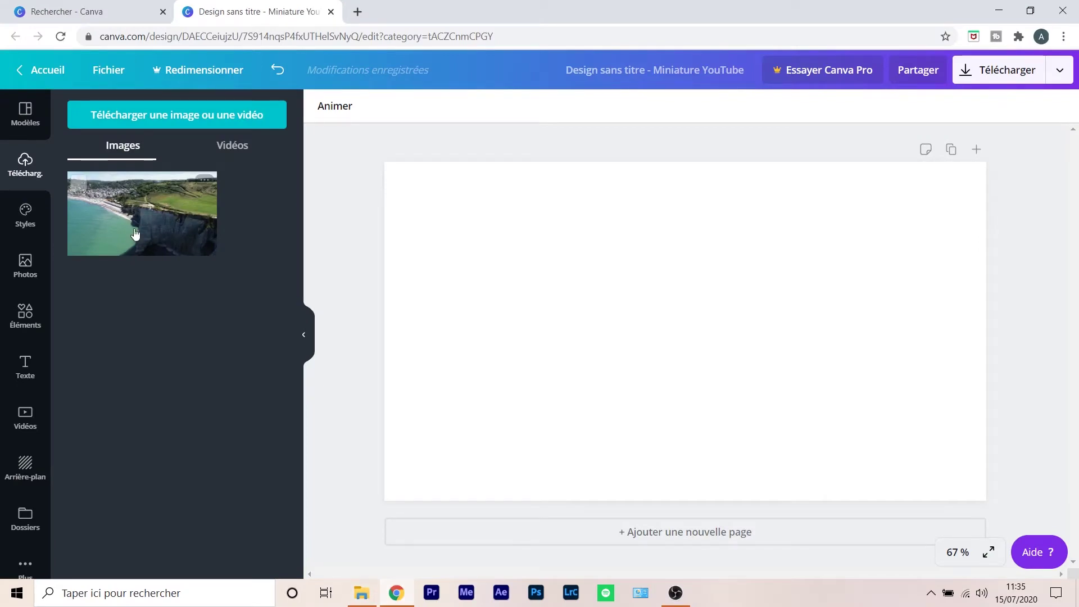
pyautogui.moveTo(135, 233); pyautogui.dragTo(532, 303)
pyautogui.moveTo(601, 278); pyautogui.dragTo(549, 228)
pyautogui.moveTo(834, 415); pyautogui.dragTo(990, 490)
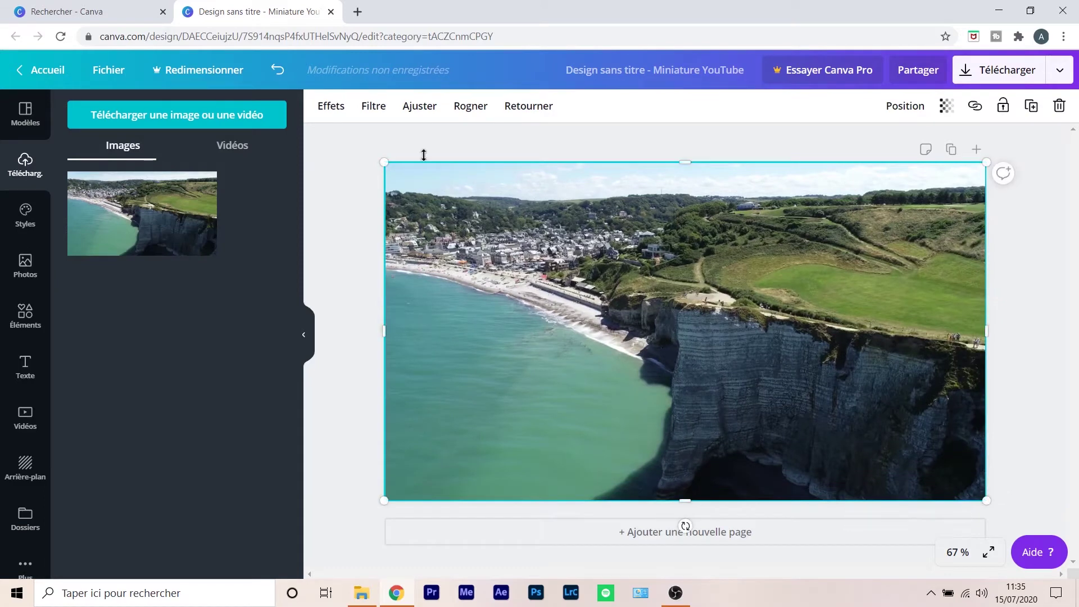
pyautogui.click(427, 135)
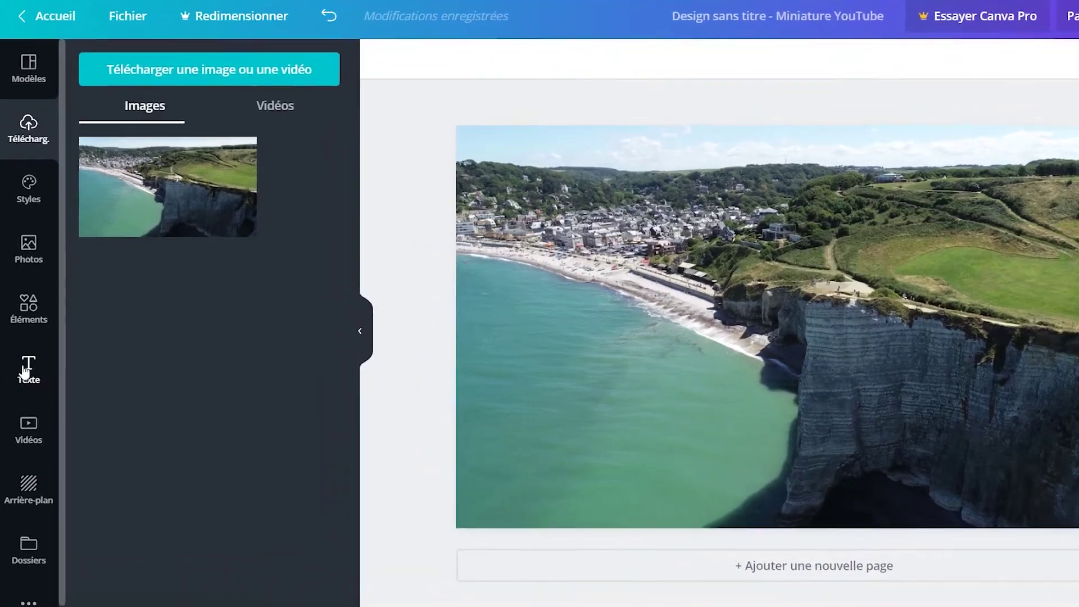
# Add the "Joyeux Anniversaire" text combination on top of the cliff photo
pyautogui.click(25, 367)
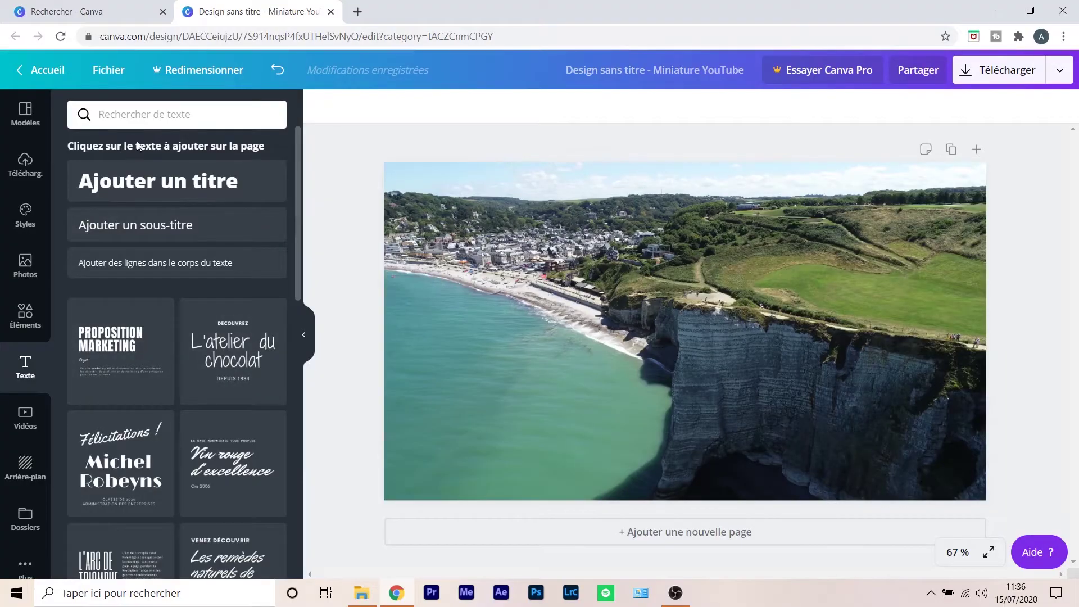
pyautogui.scroll(-3, 256, 457)
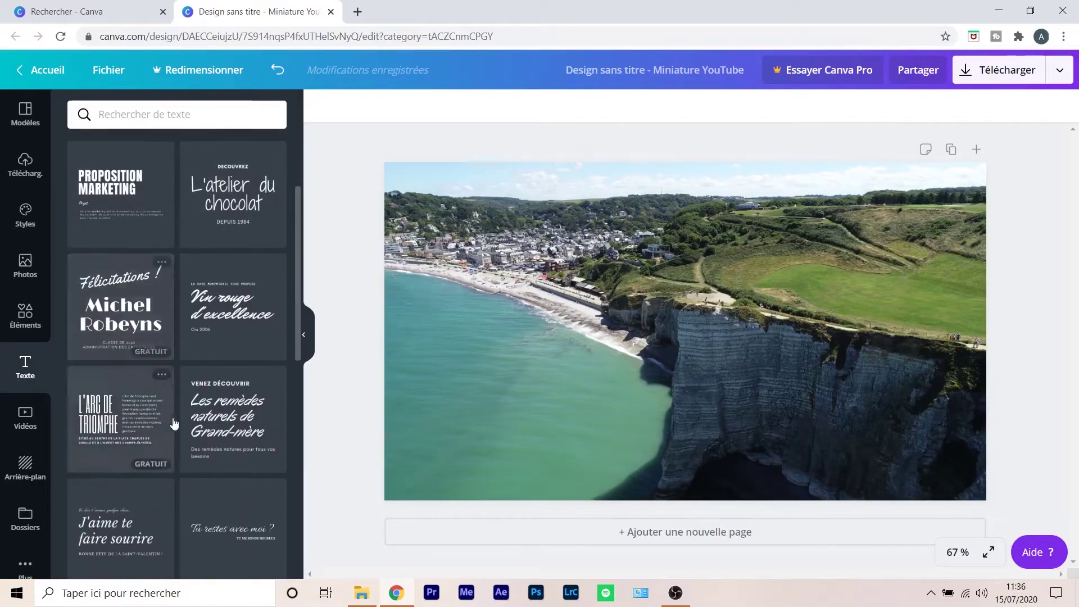
pyautogui.scroll(-6, 174, 423)
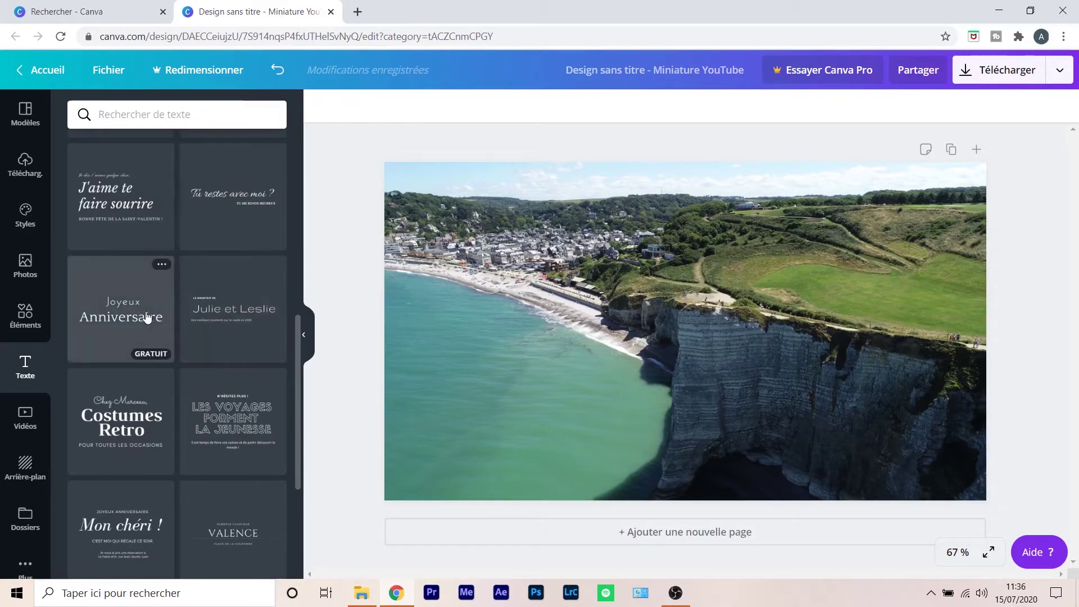
pyautogui.click(146, 317)
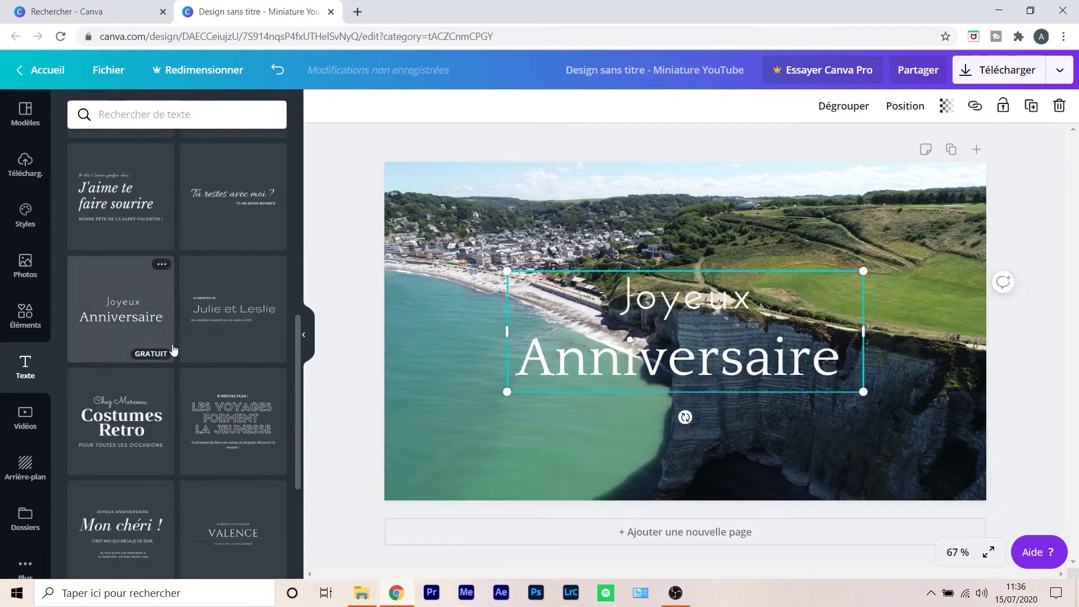
pyautogui.scroll(-4, 173, 344)
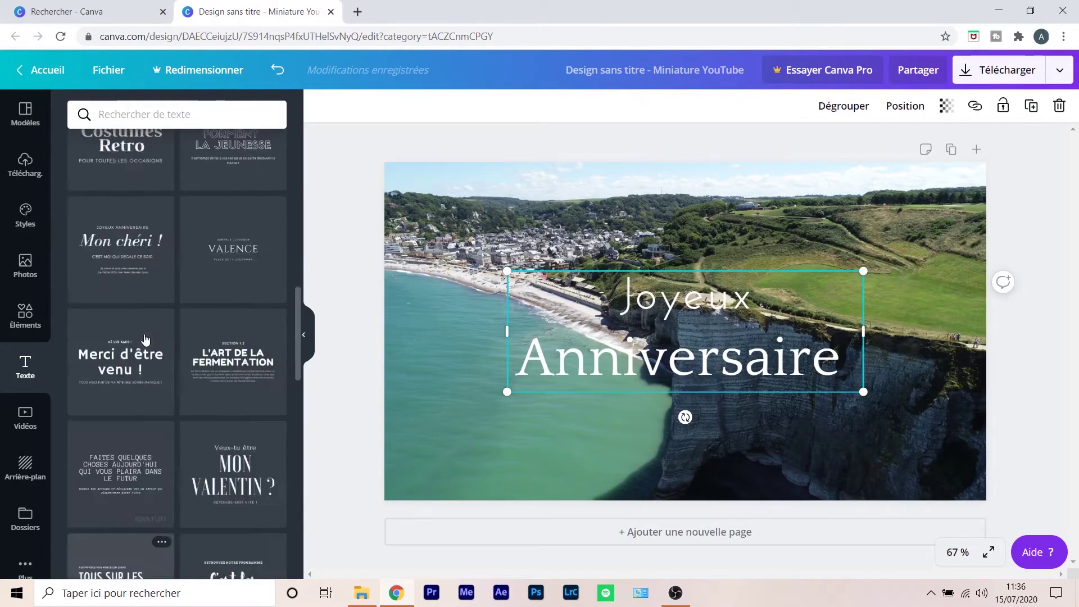
pyautogui.scroll(12, 145, 344)
# Replace the text line "Joyeux" with "Comment faire"
pyautogui.doubleClick(688, 300)
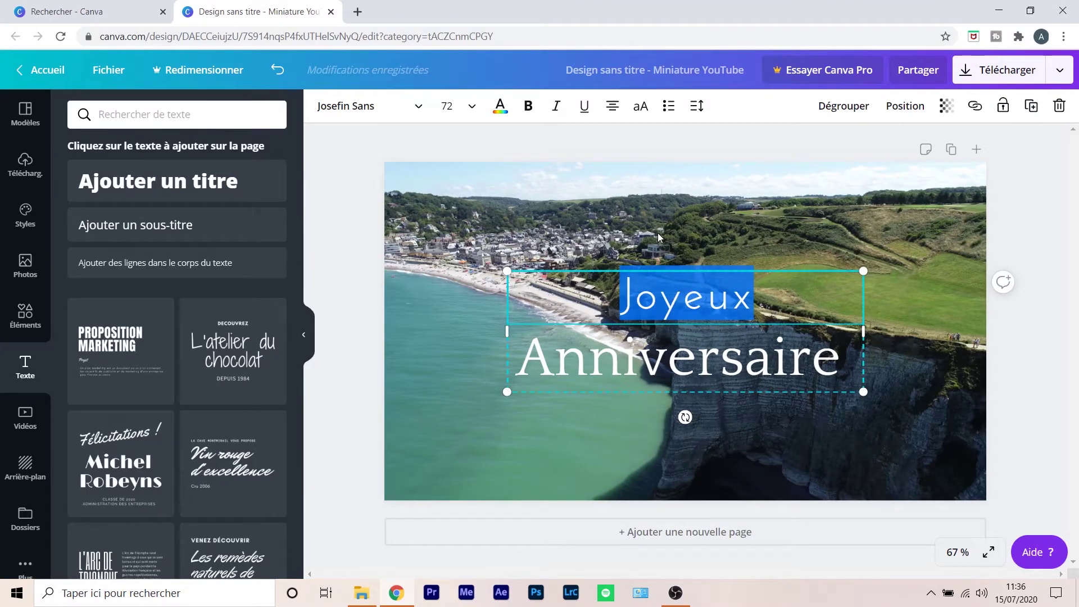
pyautogui.press('BackSpace')
pyautogui.write('C')
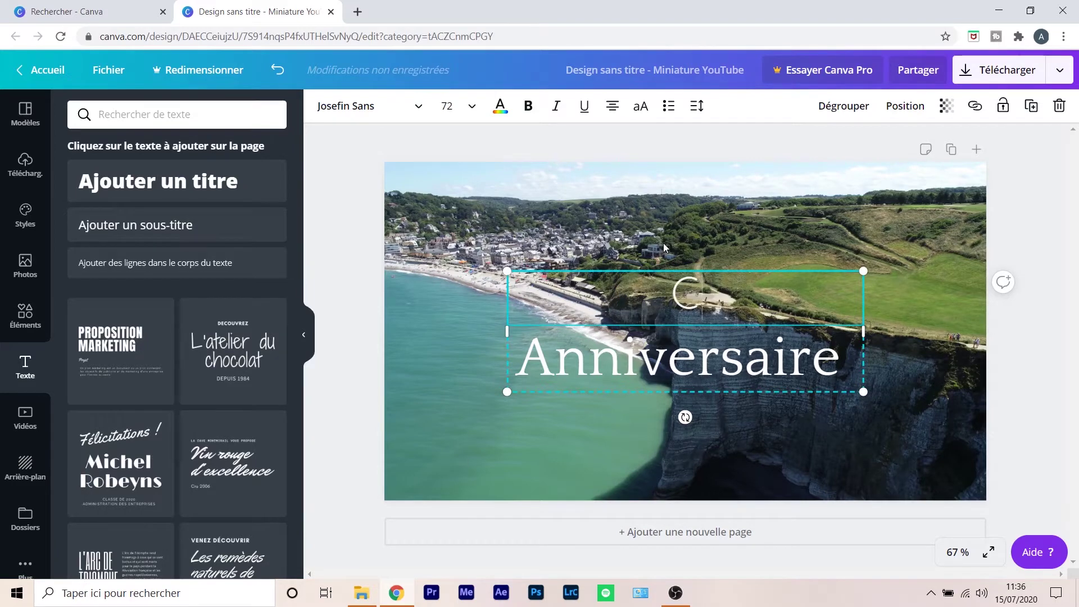
pyautogui.write('omment faire')
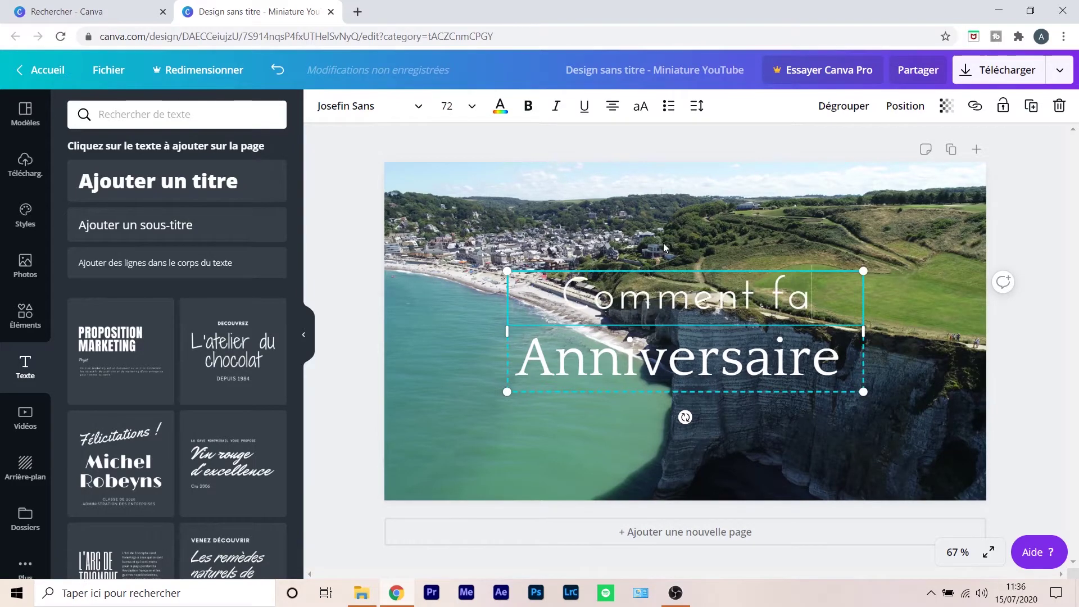
# Replace the text line "Anniversaire" with "une miniature" and deselect the text group
pyautogui.click(626, 359)
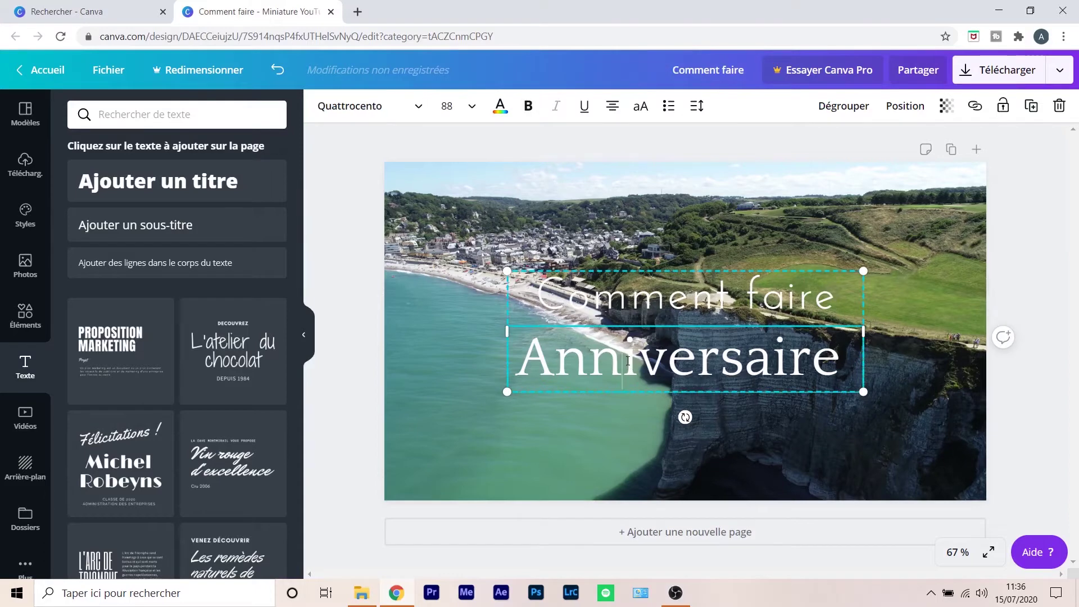
pyautogui.click(627, 360)
pyautogui.write('U')
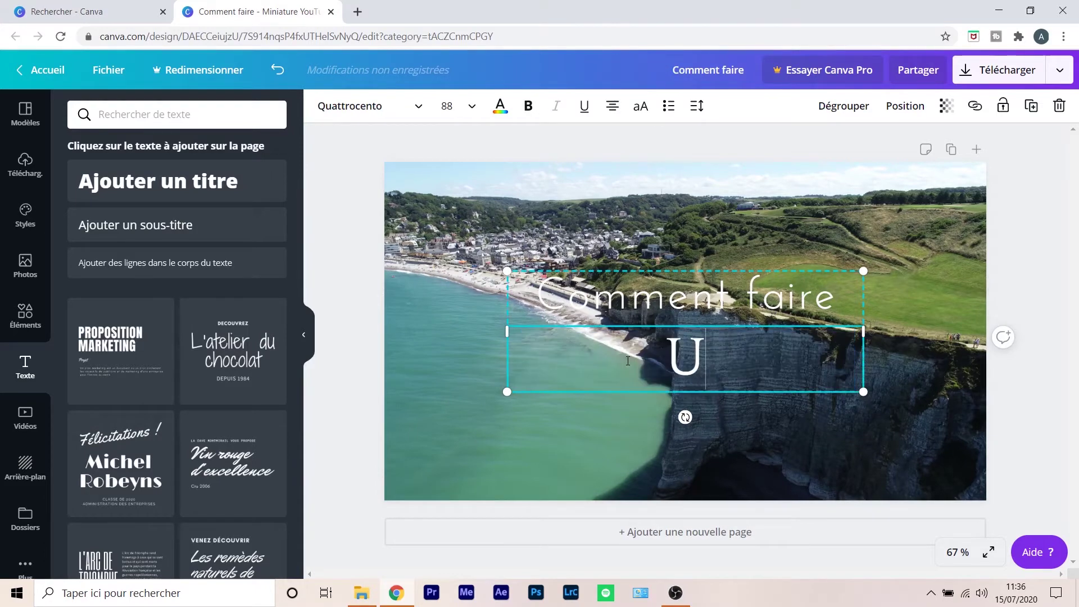
pyautogui.write('une min')
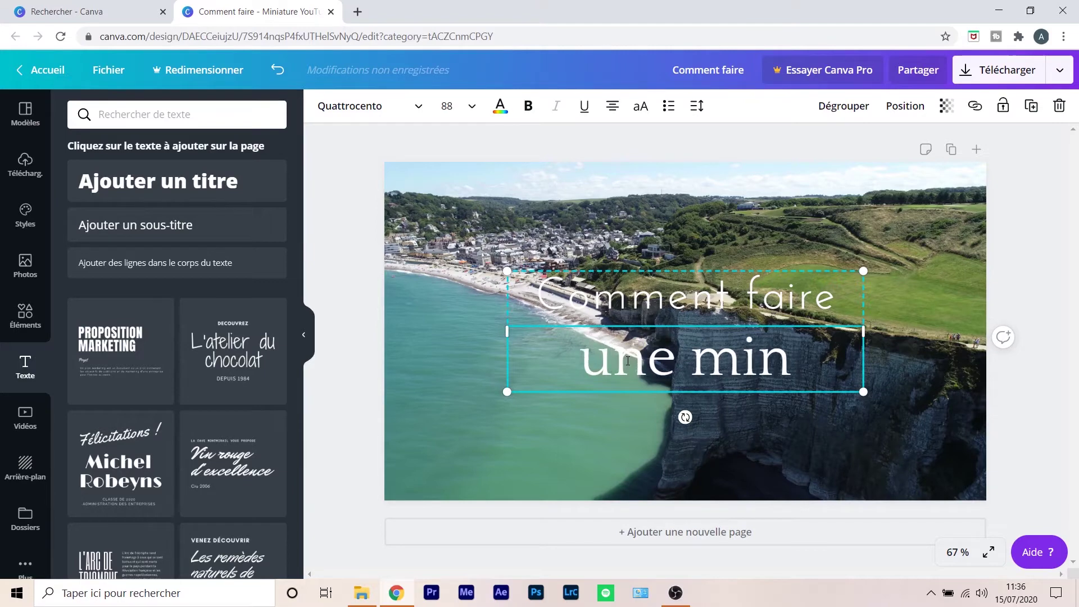
pyautogui.write('iature')
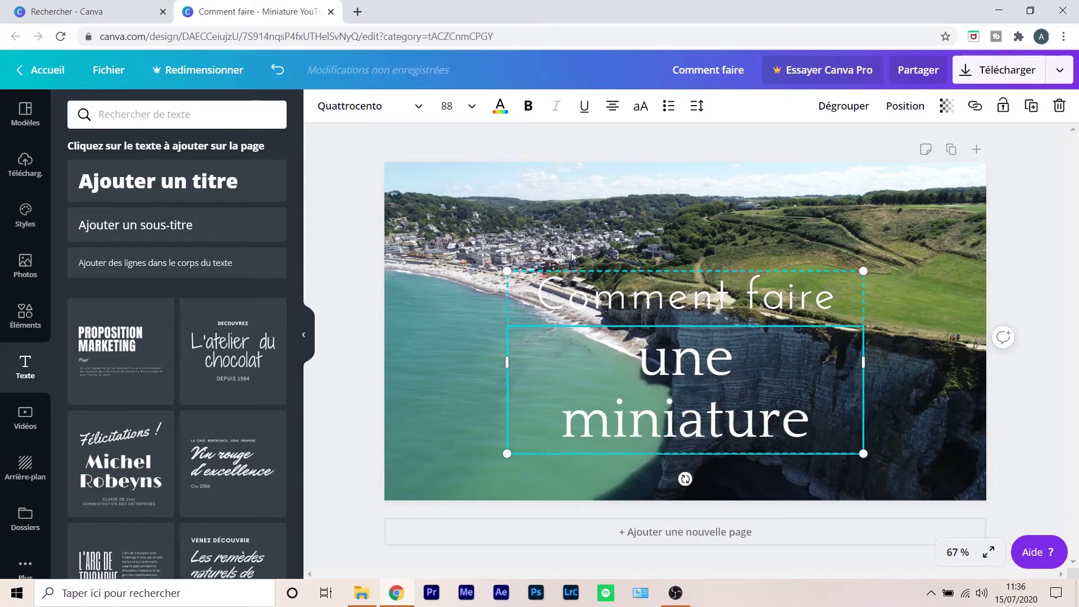
pyautogui.click(482, 201)
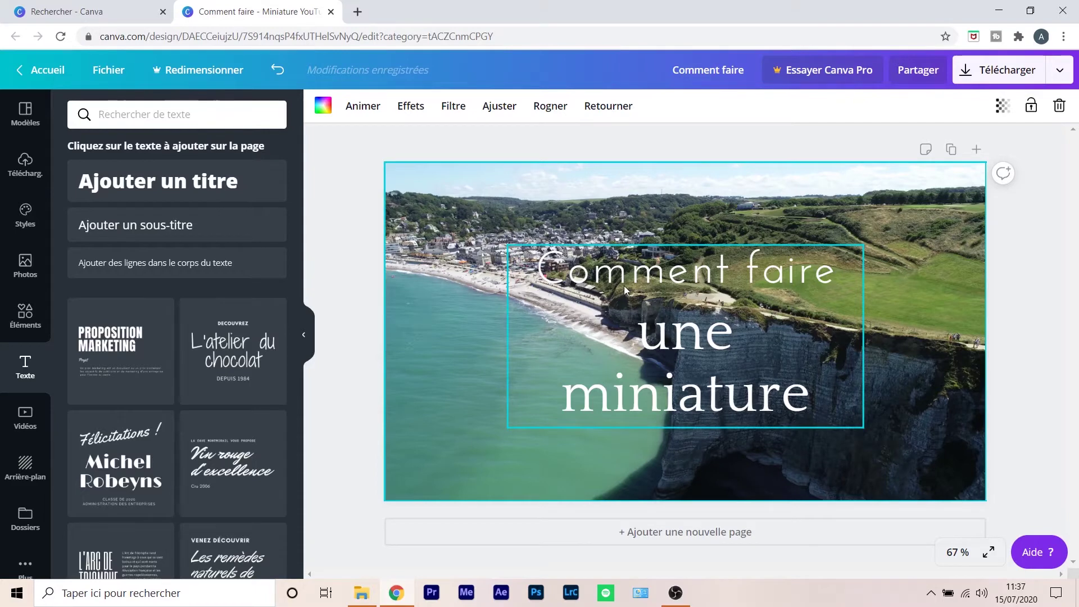
# Enlarge the text group slightly, bringing the "une miniature" line to size 94.4, and nudge its position
pyautogui.click(643, 274)
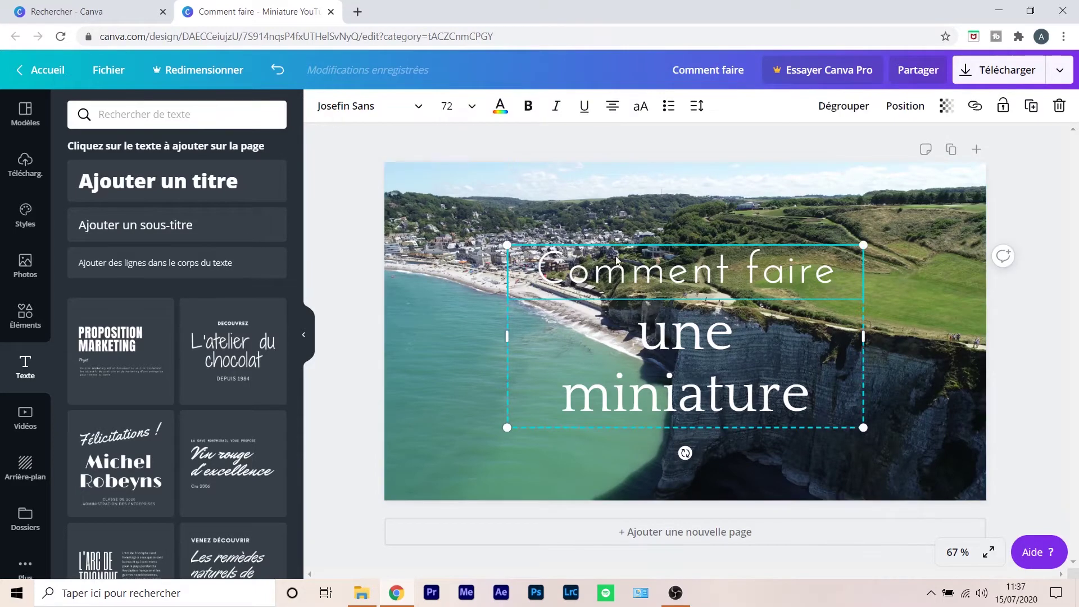
pyautogui.moveTo(507, 246); pyautogui.dragTo(481, 231)
pyautogui.moveTo(653, 319)
pyautogui.mouseDown()
pyautogui.moveTo(778, 382)
pyautogui.moveTo(742, 283)
pyautogui.moveTo(650, 318)
pyautogui.mouseUp()
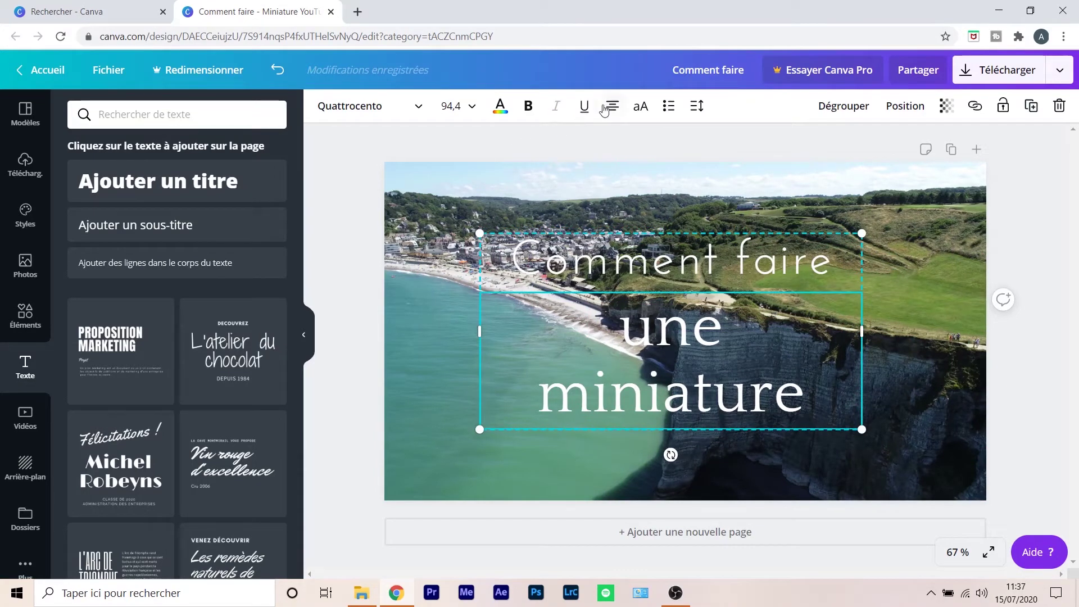
# Try several default colours on the "une miniature" text, settle on yellow, and make it bold
pyautogui.click(499, 108)
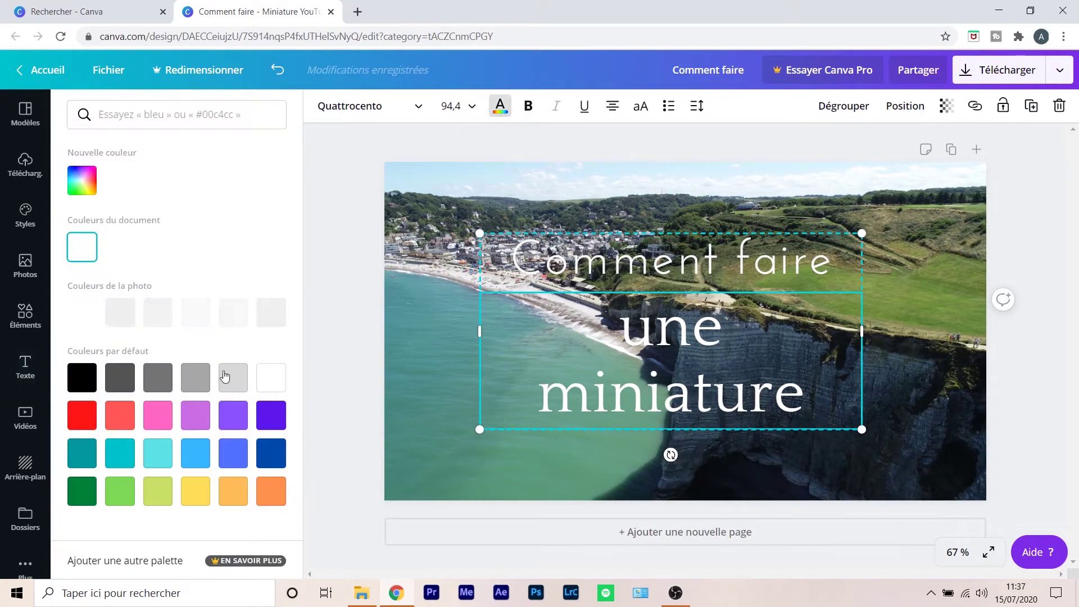
pyautogui.click(146, 382)
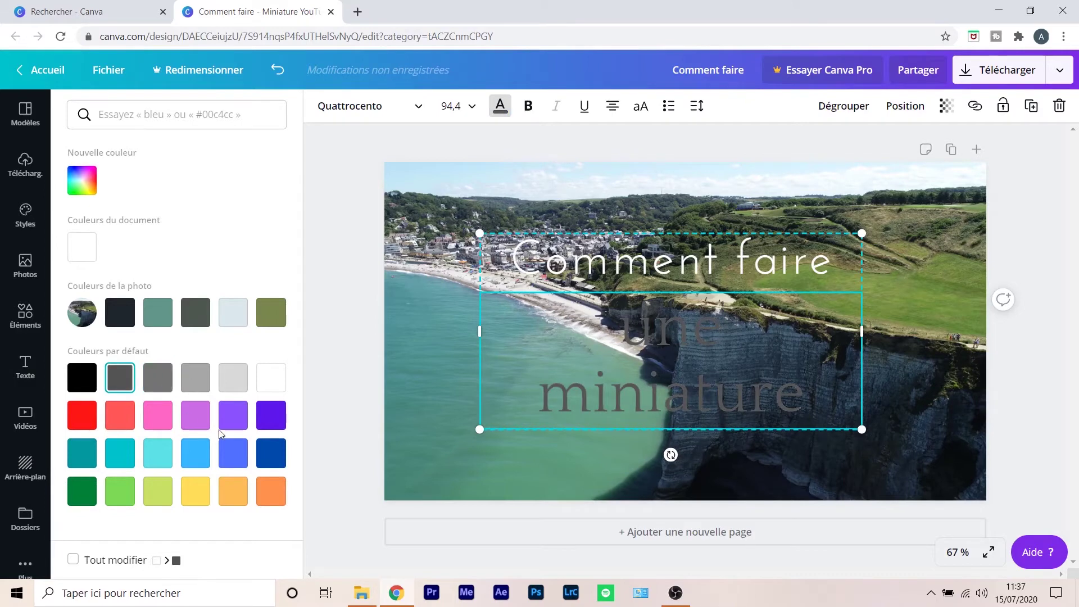
pyautogui.click(195, 414)
pyautogui.click(203, 501)
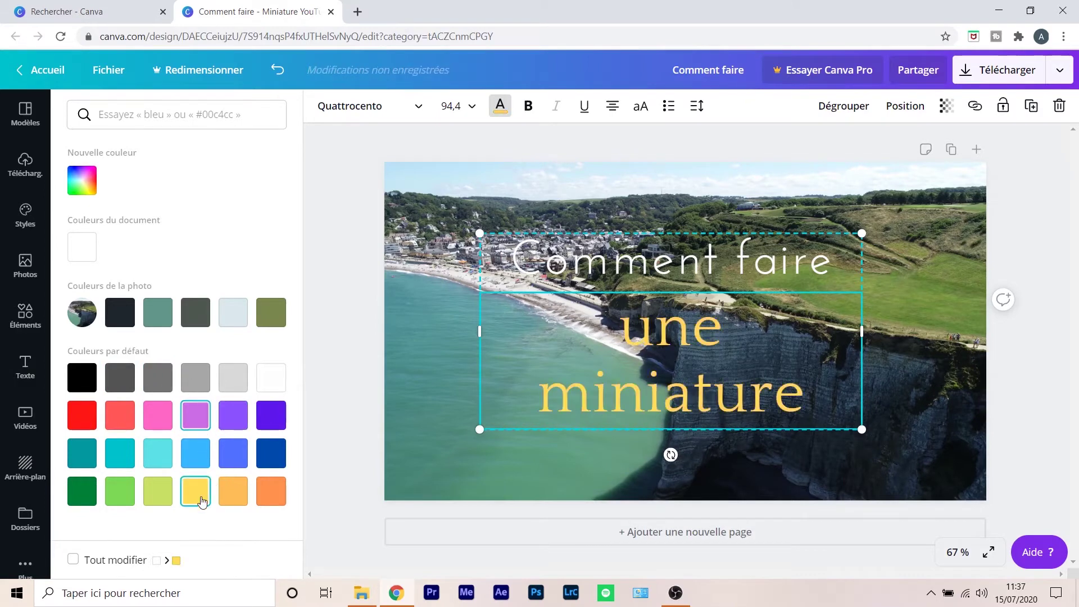
pyautogui.click(528, 109)
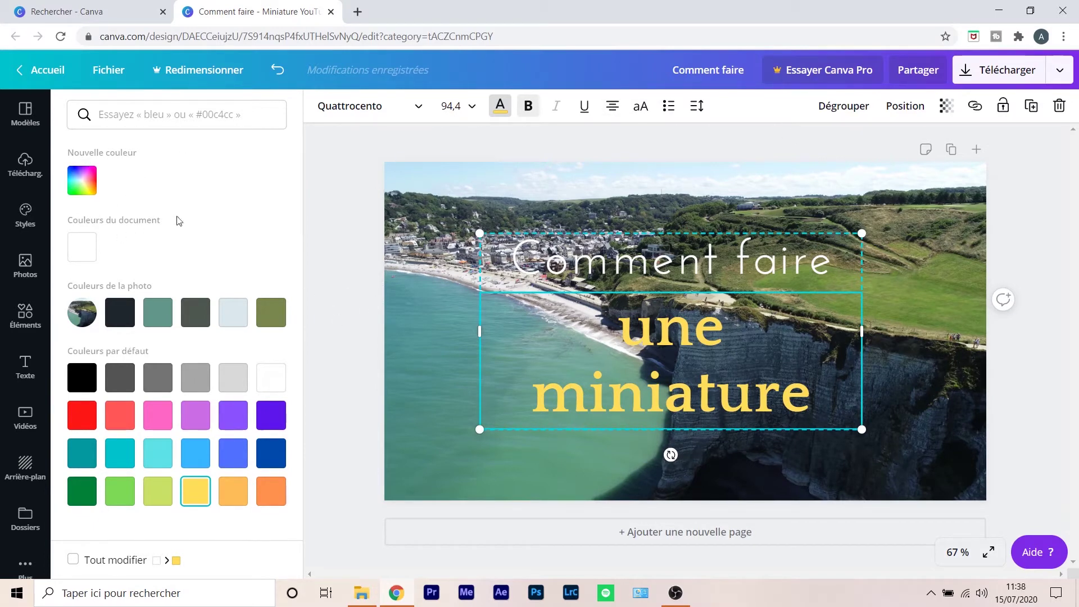
# Apply a custom lighter yellow to the "une miniature" text by shifting its hue
pyautogui.click(90, 172)
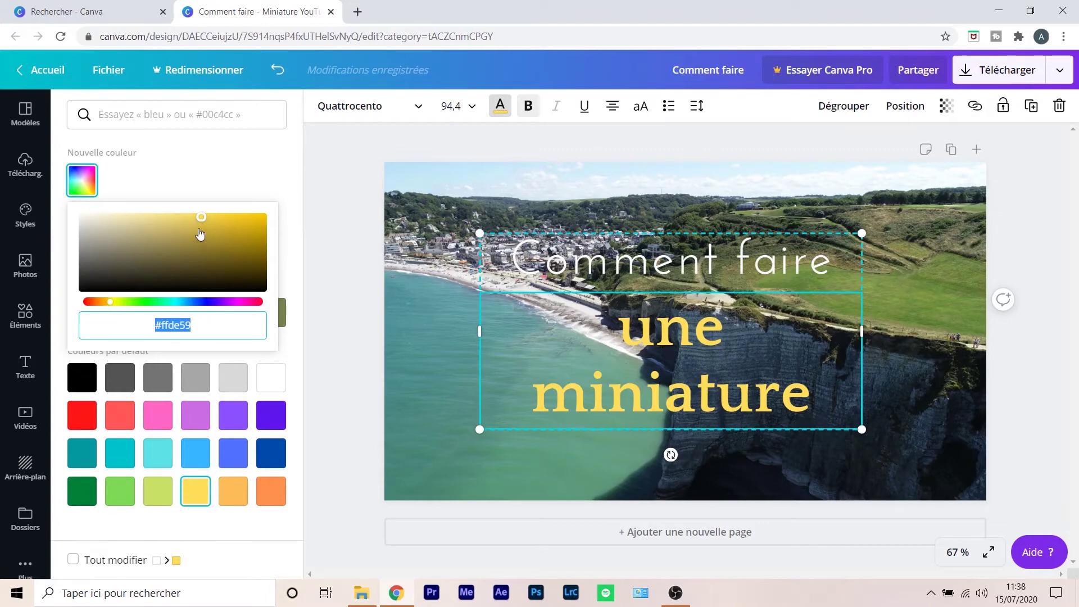
pyautogui.moveTo(124, 309); pyautogui.dragTo(163, 307)
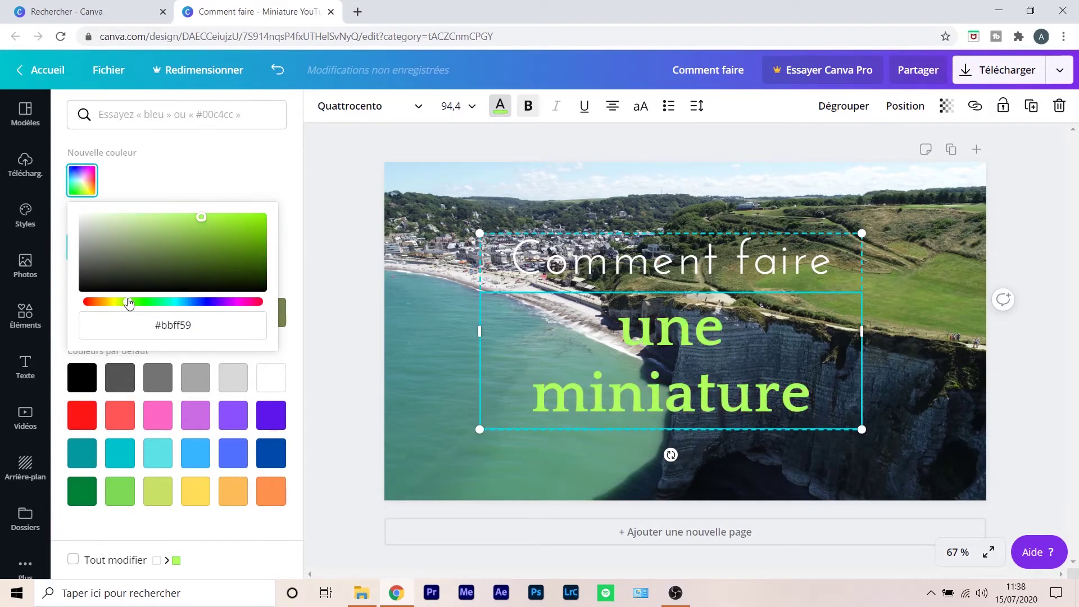
# Browse the popular fonts and the ready-made text styles available for the "une miniature" text, and deselect the text
pyautogui.click(409, 109)
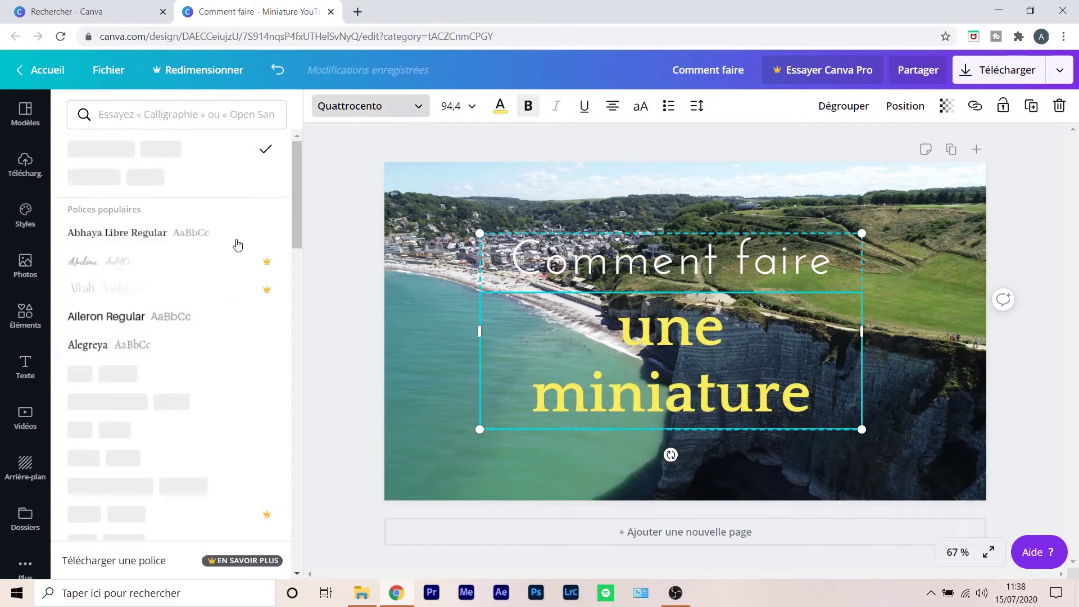
pyautogui.scroll(-5, 207, 352)
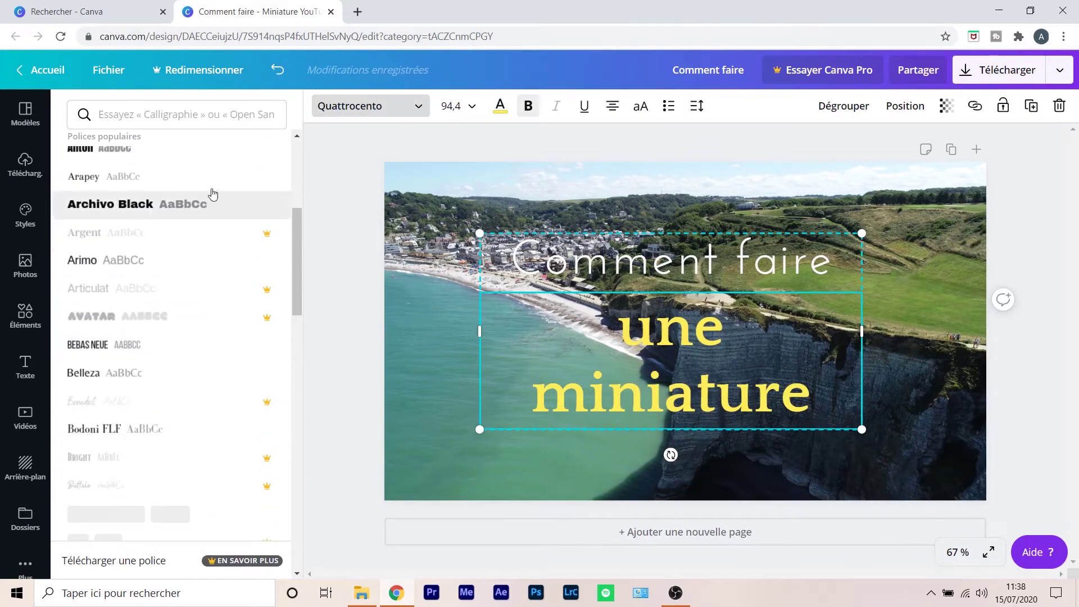
pyautogui.scroll(2, 163, 294)
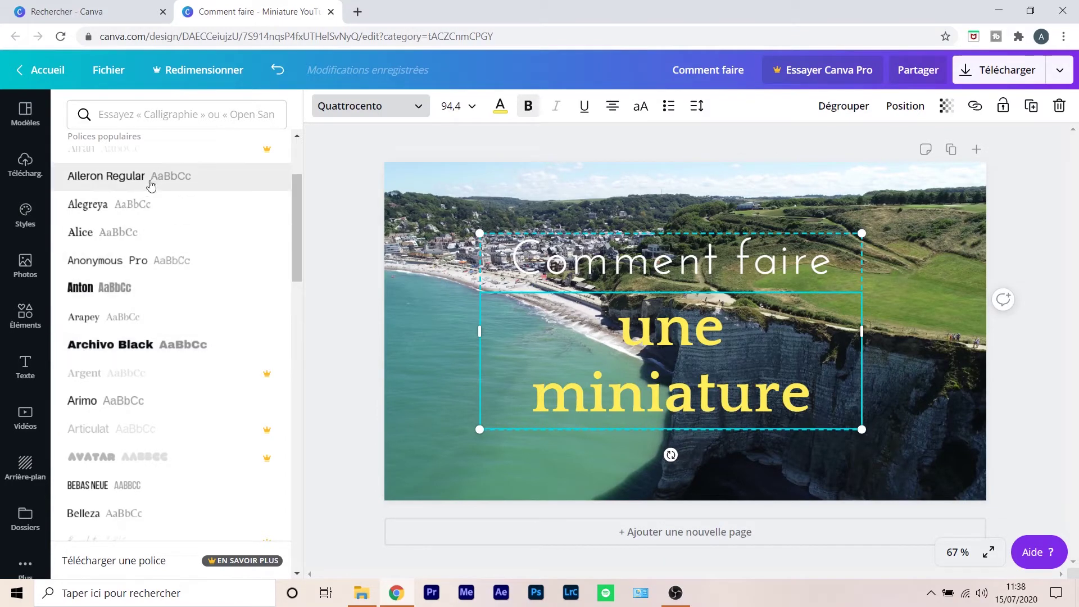
pyautogui.scroll(-3, 147, 247)
pyautogui.scroll(-10, 147, 255)
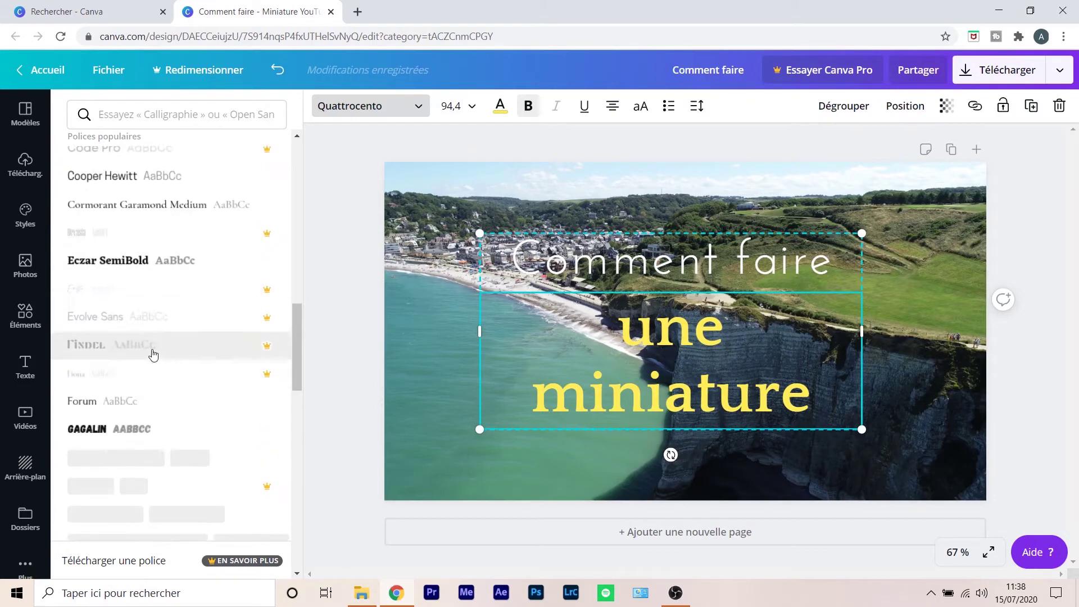
pyautogui.scroll(10, 152, 354)
pyautogui.scroll(6, 149, 346)
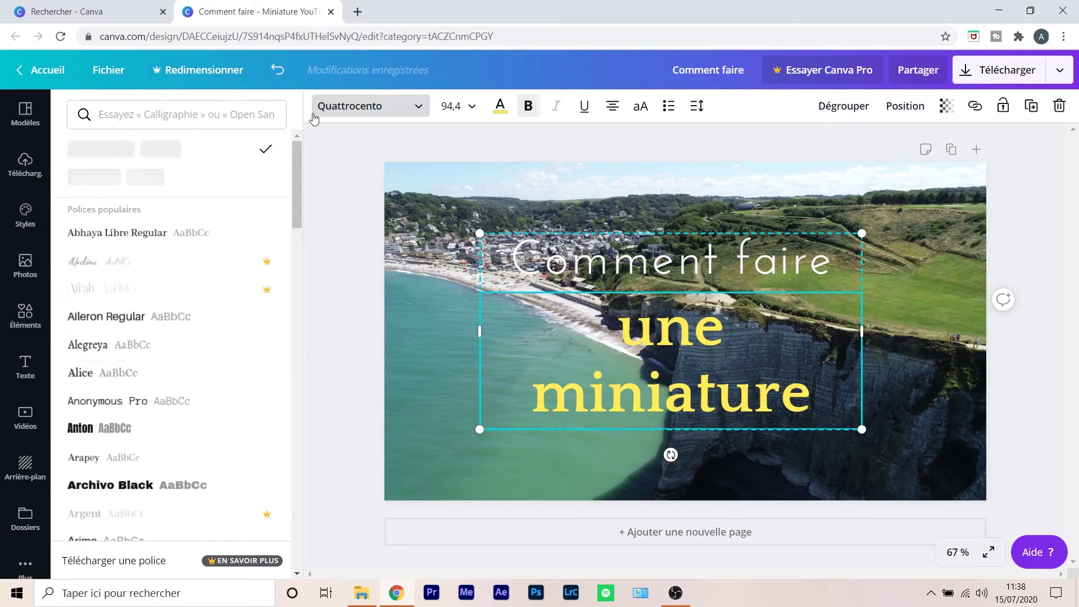
pyautogui.click(25, 367)
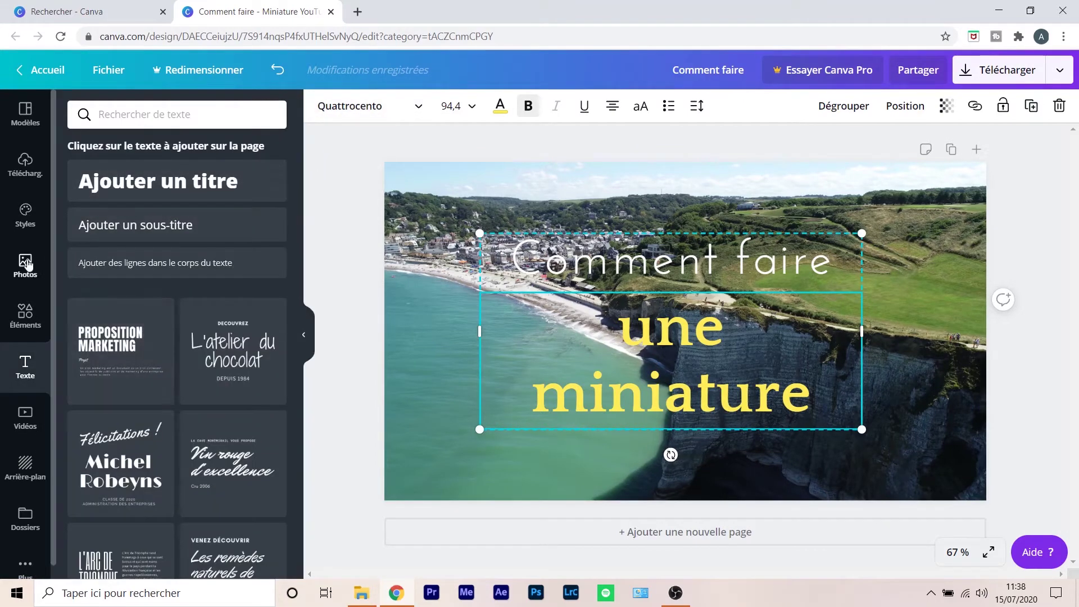
pyautogui.click(400, 336)
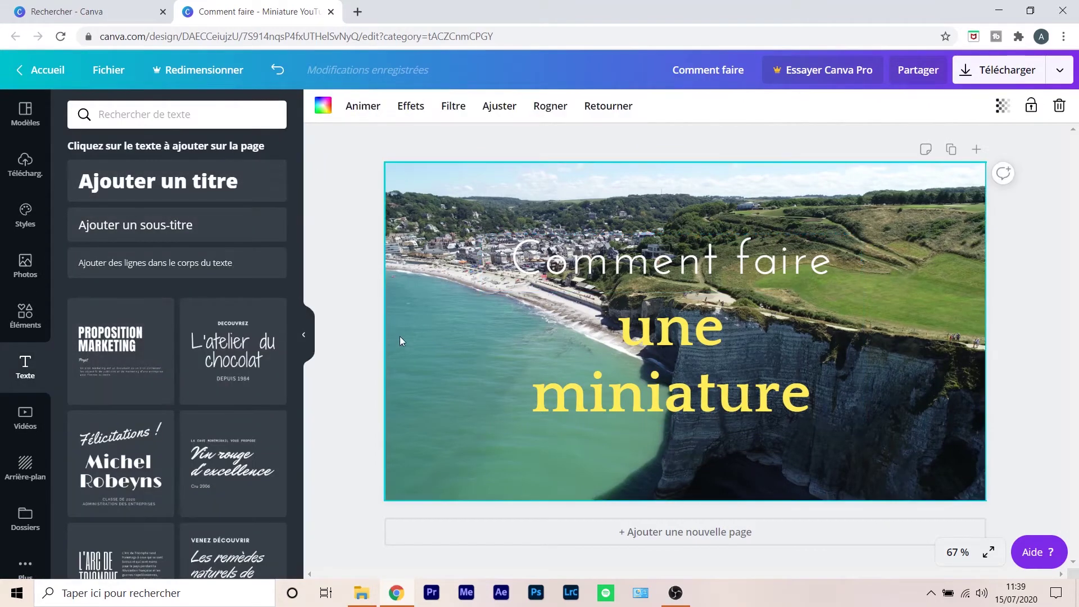
# Add a square shape to the thumbnail and move it up over the "Comment faire" line
pyautogui.click(20, 327)
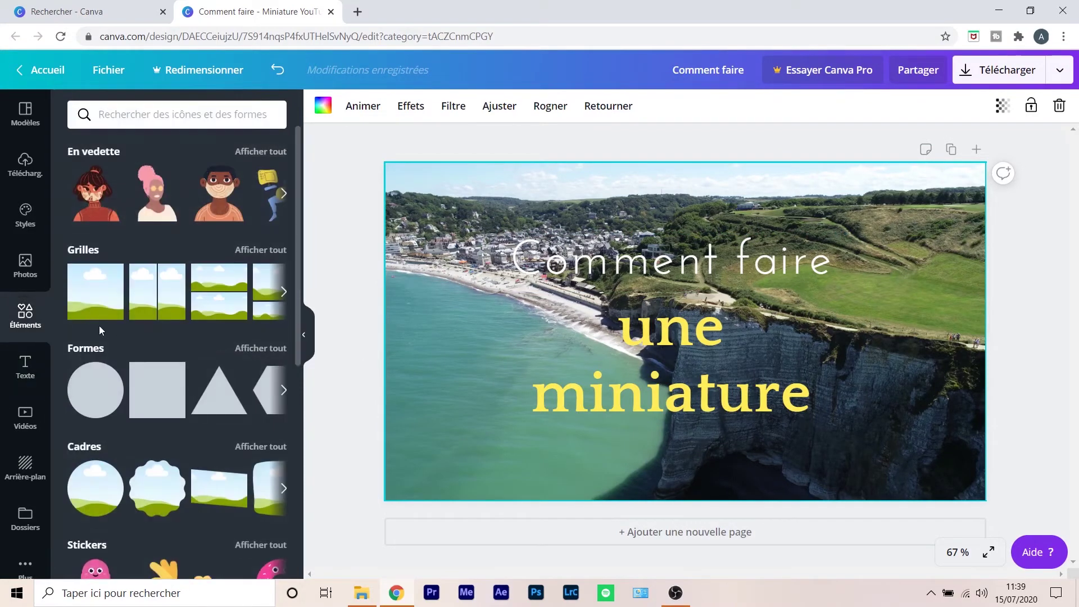
pyautogui.scroll(-1, 174, 393)
pyautogui.scroll(-1, 174, 399)
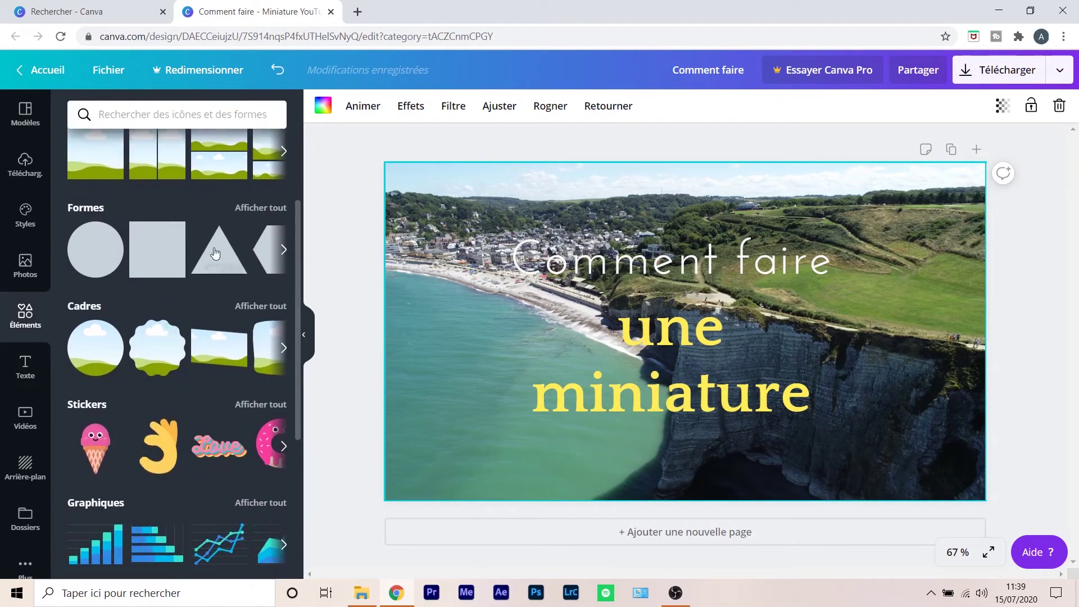
pyautogui.click(168, 258)
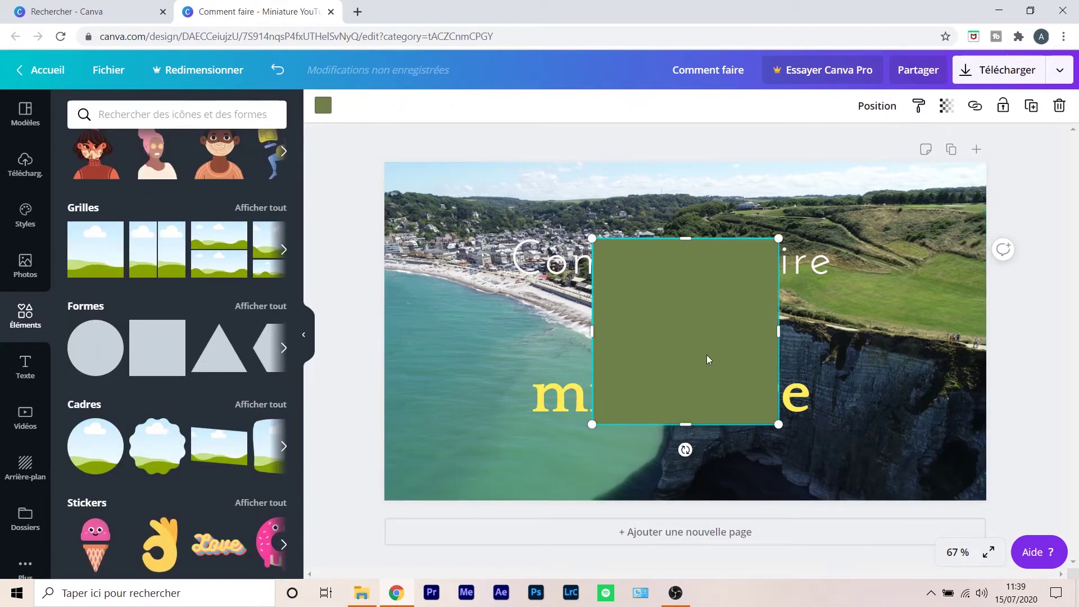
pyautogui.moveTo(708, 360); pyautogui.dragTo(686, 288)
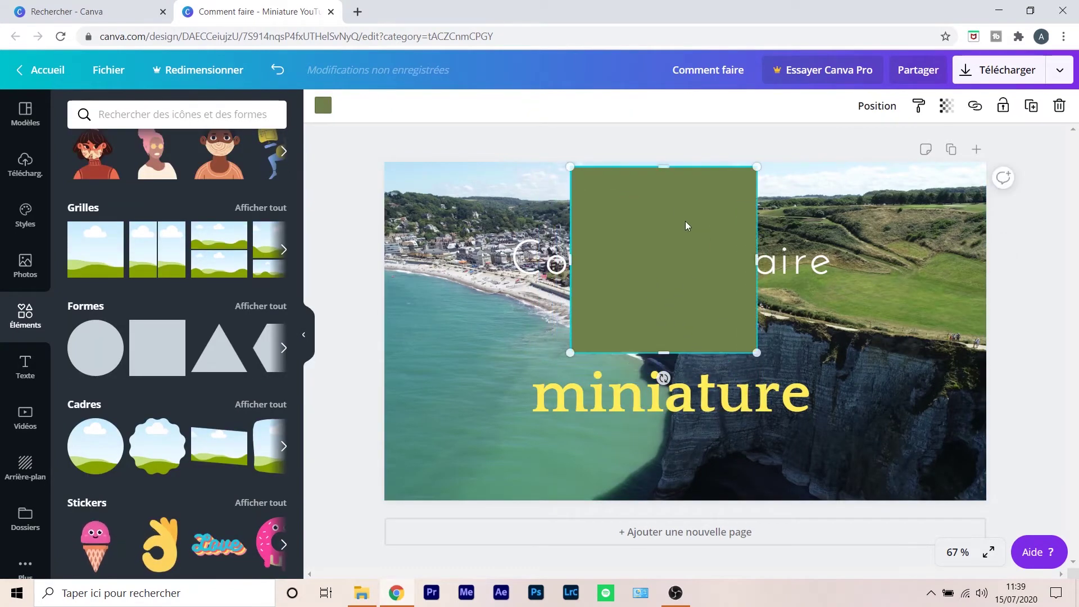
# Reshape the square into a wide banner covering the "Comment faire" line and send it to the back, behind the text
pyautogui.moveTo(662, 163); pyautogui.dragTo(663, 218)
pyautogui.moveTo(668, 347); pyautogui.dragTo(665, 295)
pyautogui.moveTo(758, 258); pyautogui.dragTo(838, 258)
pyautogui.moveTo(571, 258); pyautogui.dragTo(503, 258)
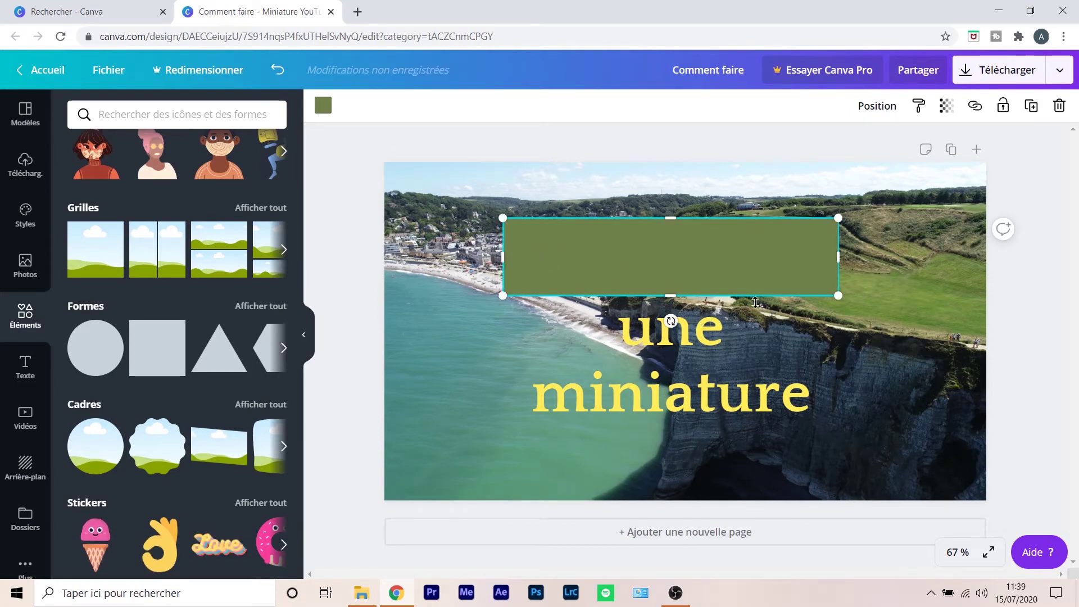
pyautogui.rightClick(704, 259)
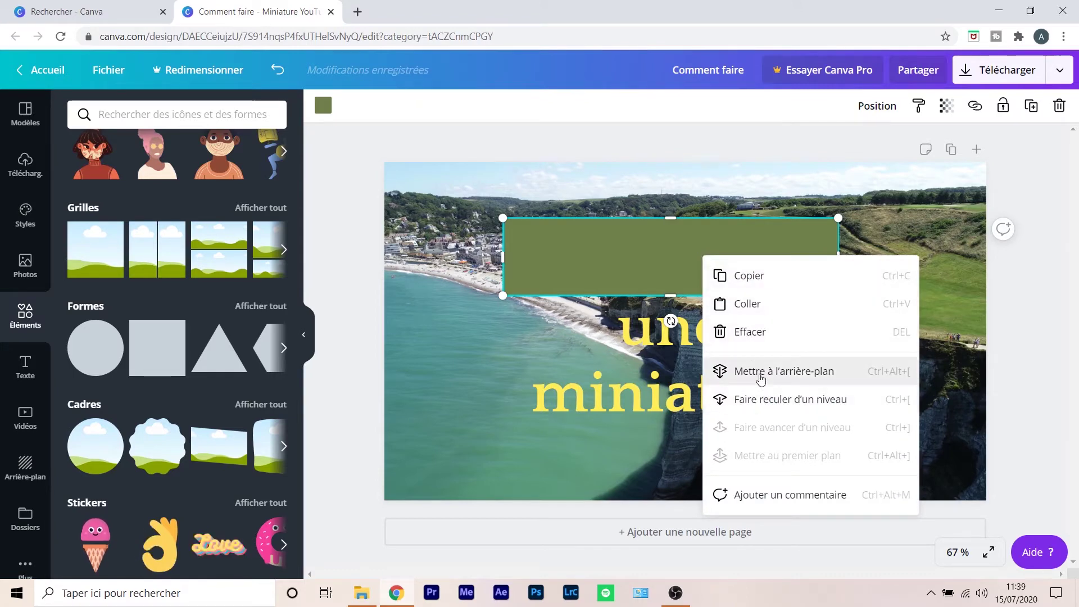
pyautogui.click(760, 372)
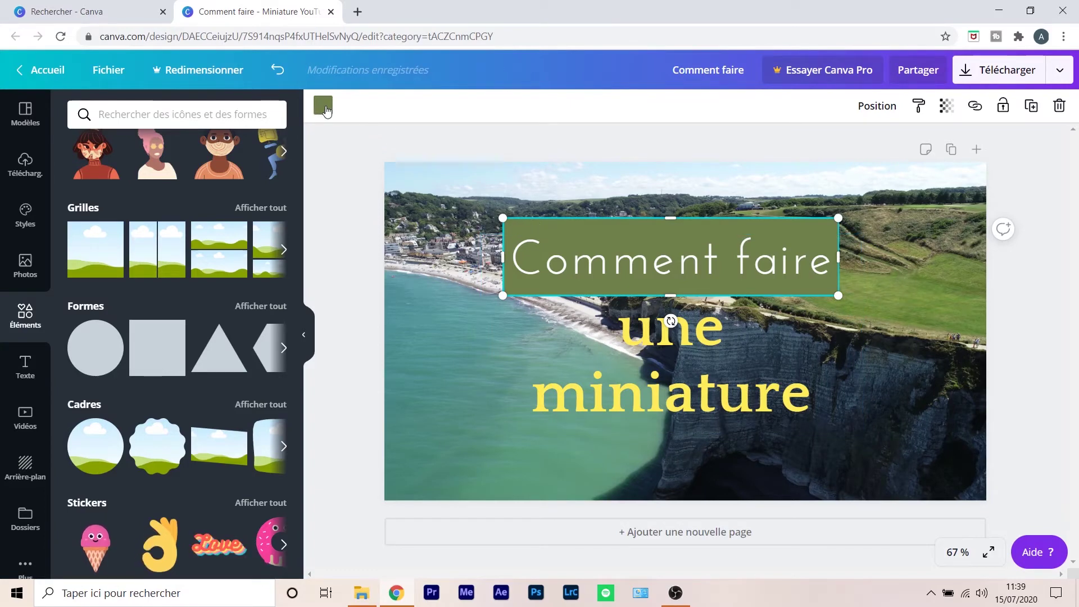
# Try several default colours on the banner, including lime green and turquoise, and settle on yellow
pyautogui.click(325, 107)
pyautogui.click(144, 495)
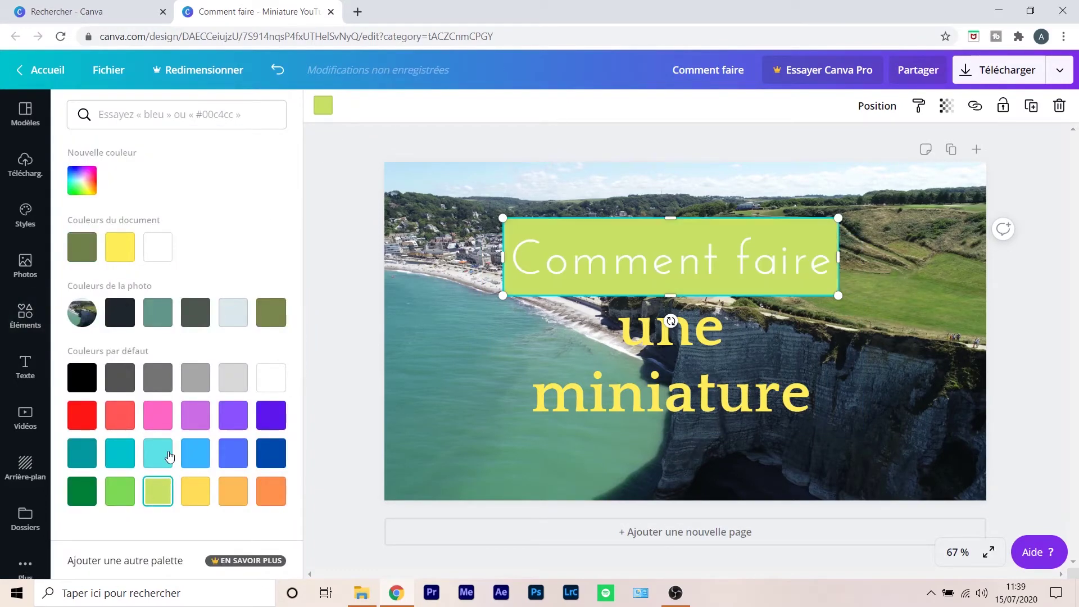
pyautogui.click(158, 453)
pyautogui.click(232, 501)
pyautogui.click(159, 449)
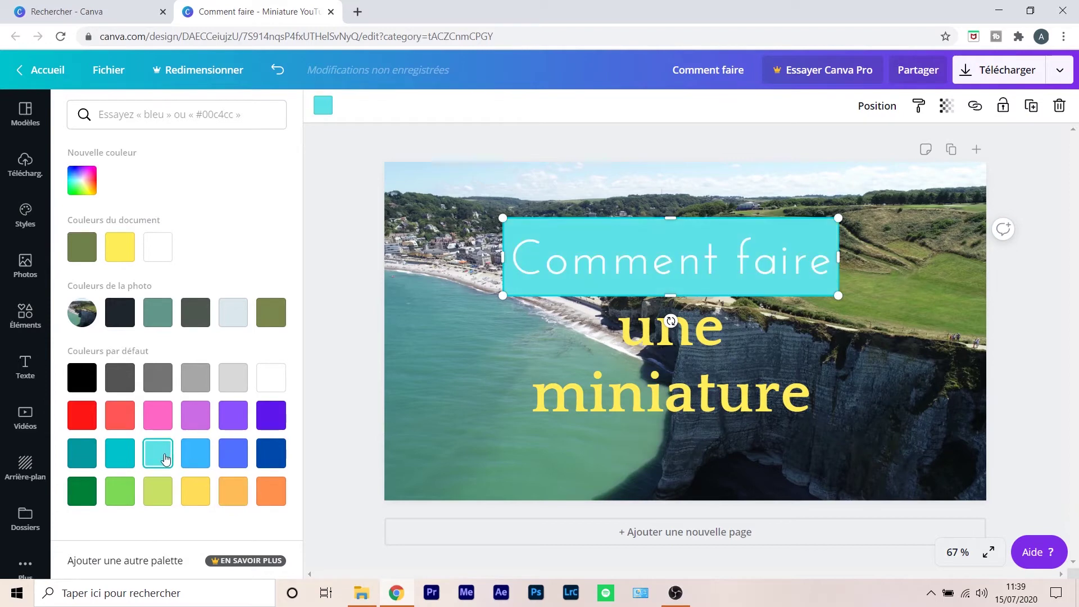
pyautogui.click(201, 459)
pyautogui.click(210, 493)
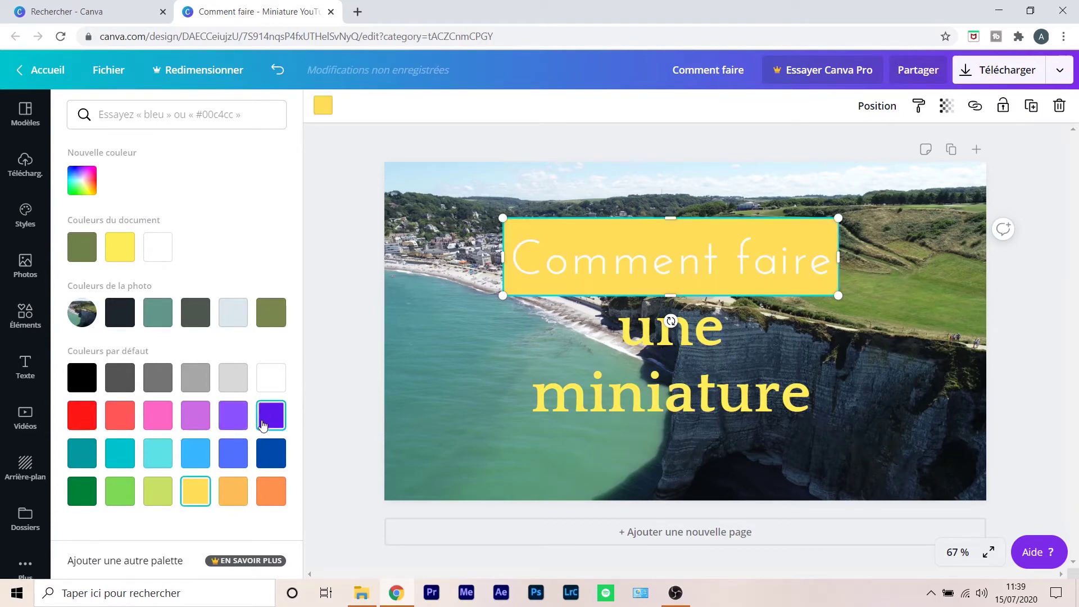
pyautogui.click(384, 150)
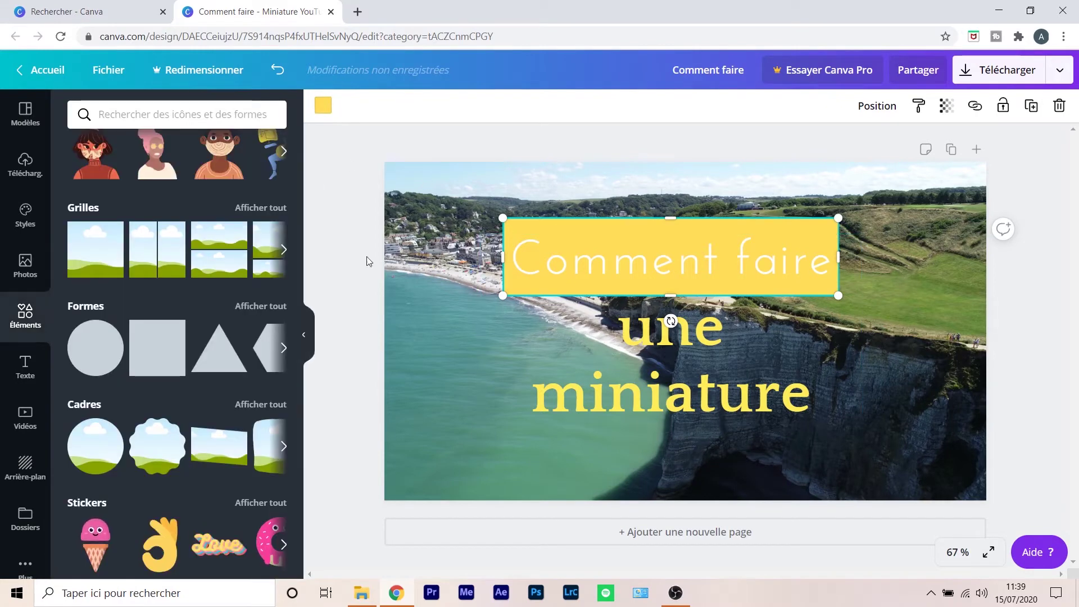
# Look through the elements, display the full shapes collection and add the arrow cursor shape over the title's right end
pyautogui.scroll(-2, 213, 444)
pyautogui.scroll(-7, 214, 443)
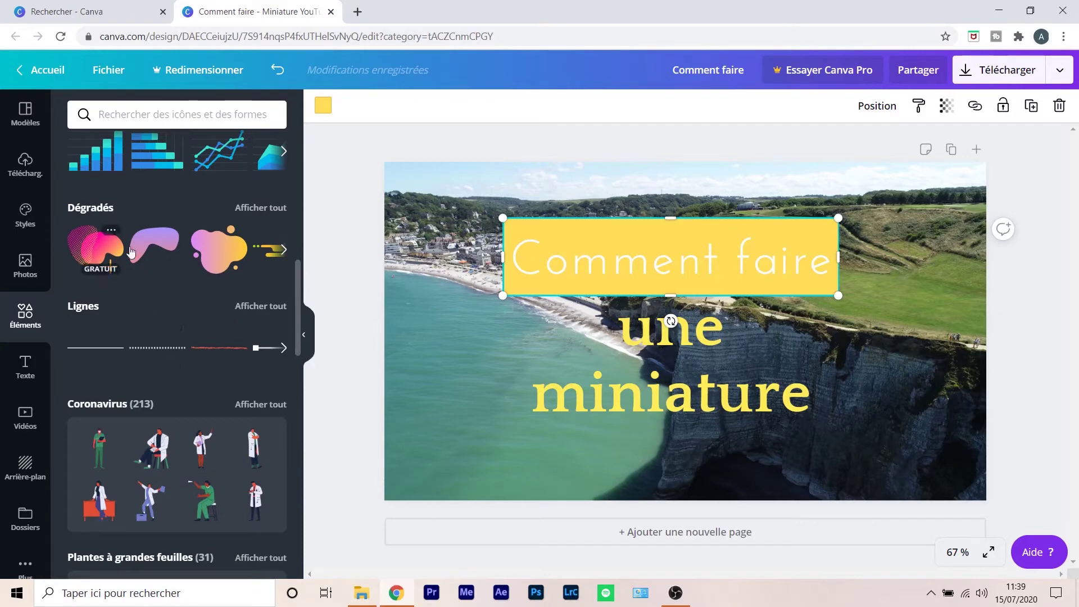
pyautogui.scroll(-4, 107, 343)
pyautogui.scroll(2, 143, 328)
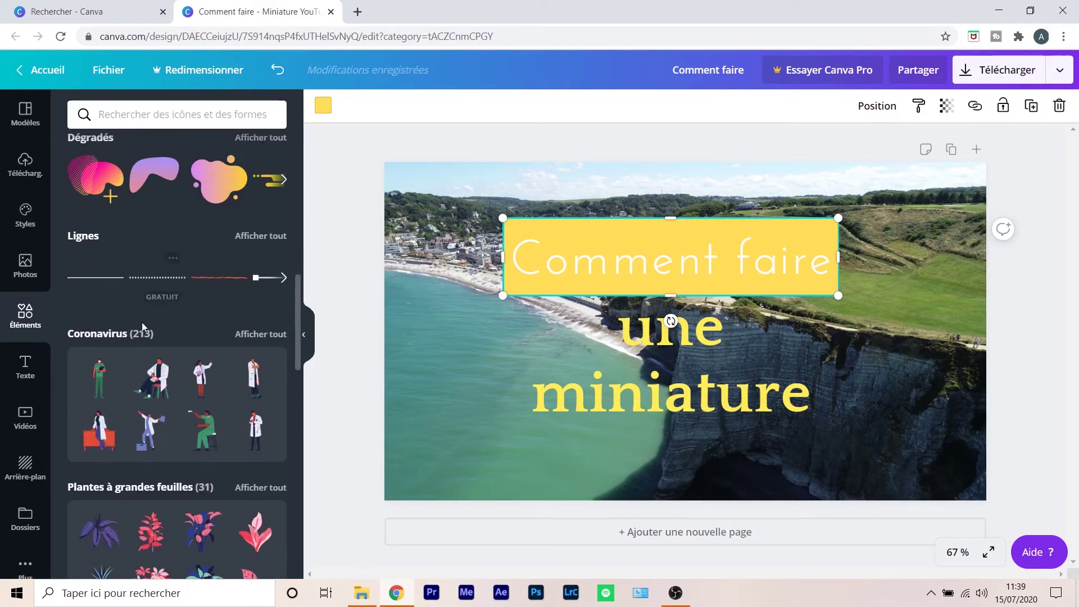
pyautogui.scroll(10, 168, 337)
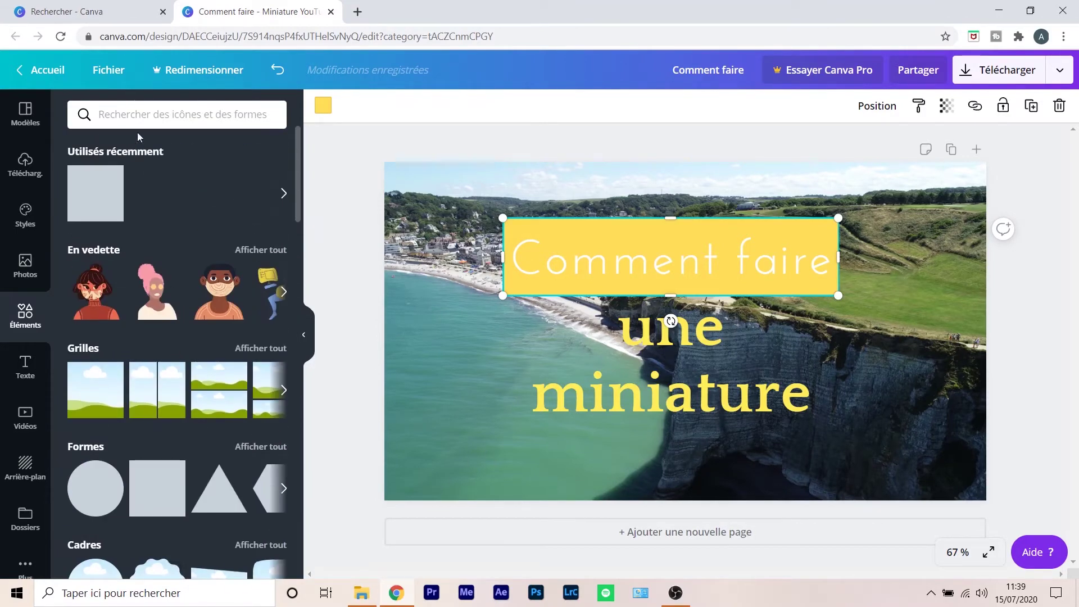
pyautogui.click(145, 116)
pyautogui.click(261, 446)
pyautogui.scroll(-5, 185, 433)
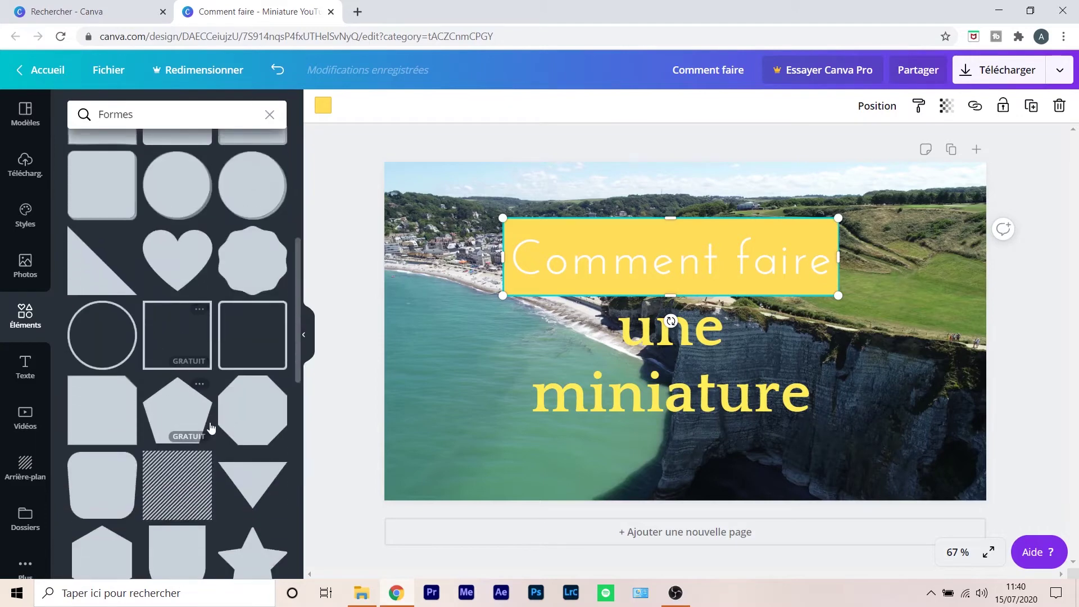
pyautogui.scroll(-1, 165, 384)
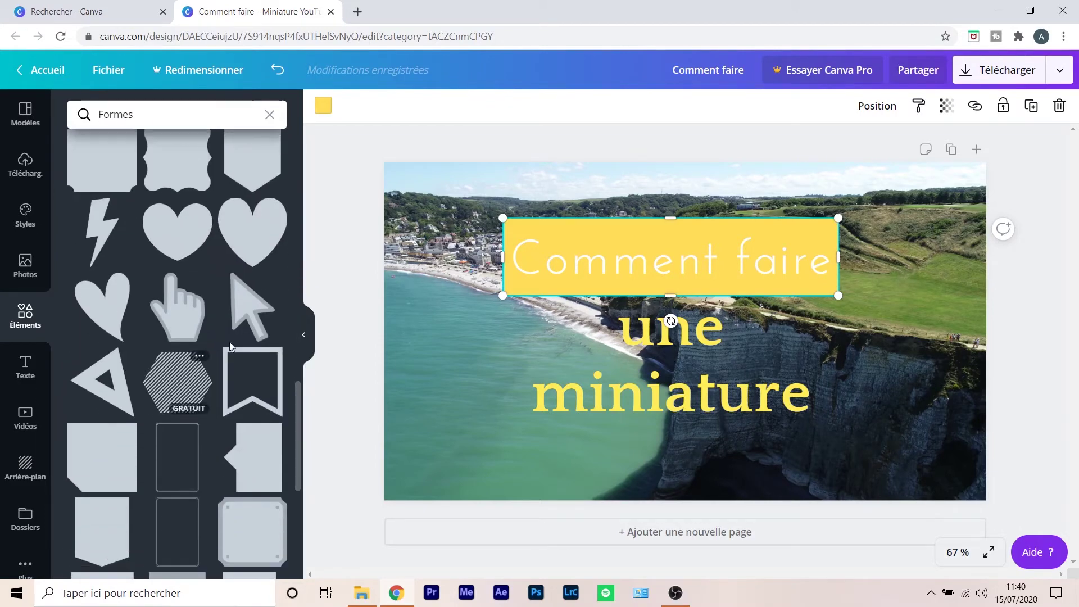
pyautogui.moveTo(247, 308); pyautogui.dragTo(767, 277)
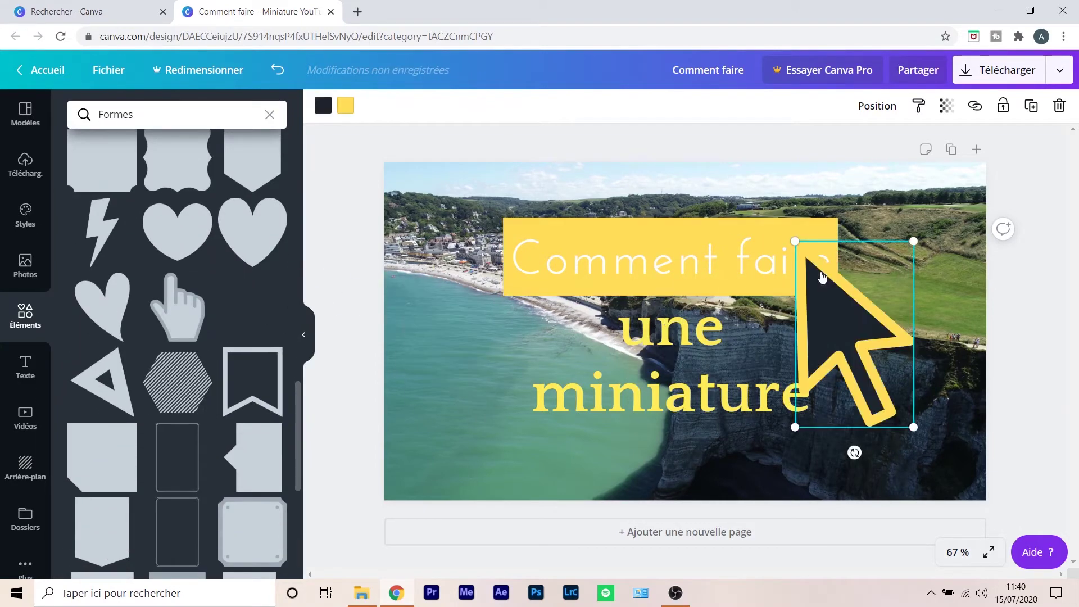
# Shrink and slightly tilt the arrow cursor so its tip points at the banner's lower-right corner, and deselect it
pyautogui.moveTo(854, 452); pyautogui.dragTo(885, 476)
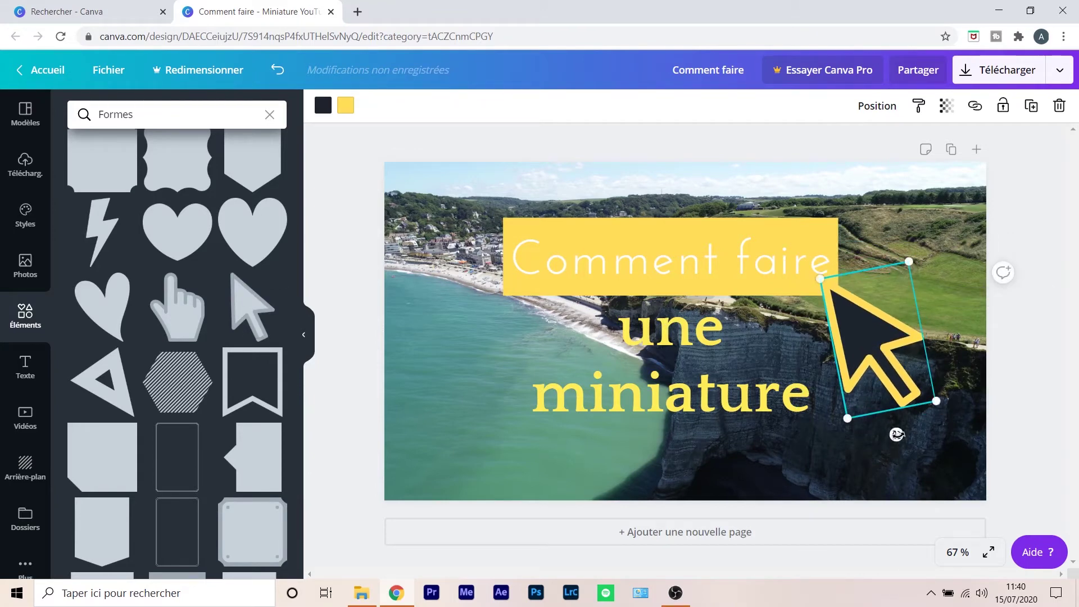
pyautogui.moveTo(897, 434); pyautogui.dragTo(896, 435)
pyautogui.scroll(-5, 214, 318)
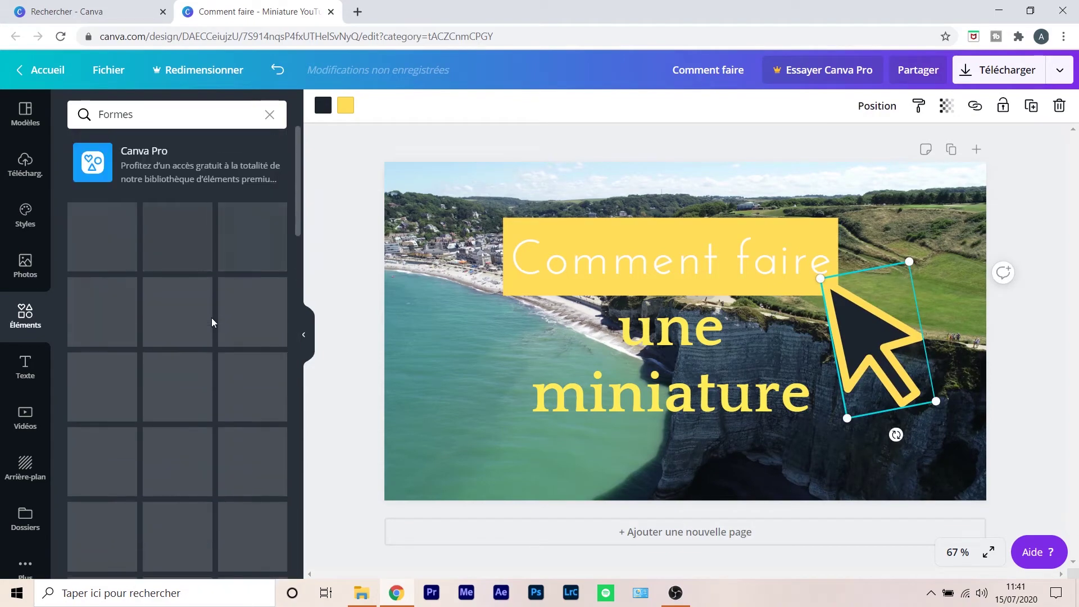
pyautogui.click(467, 380)
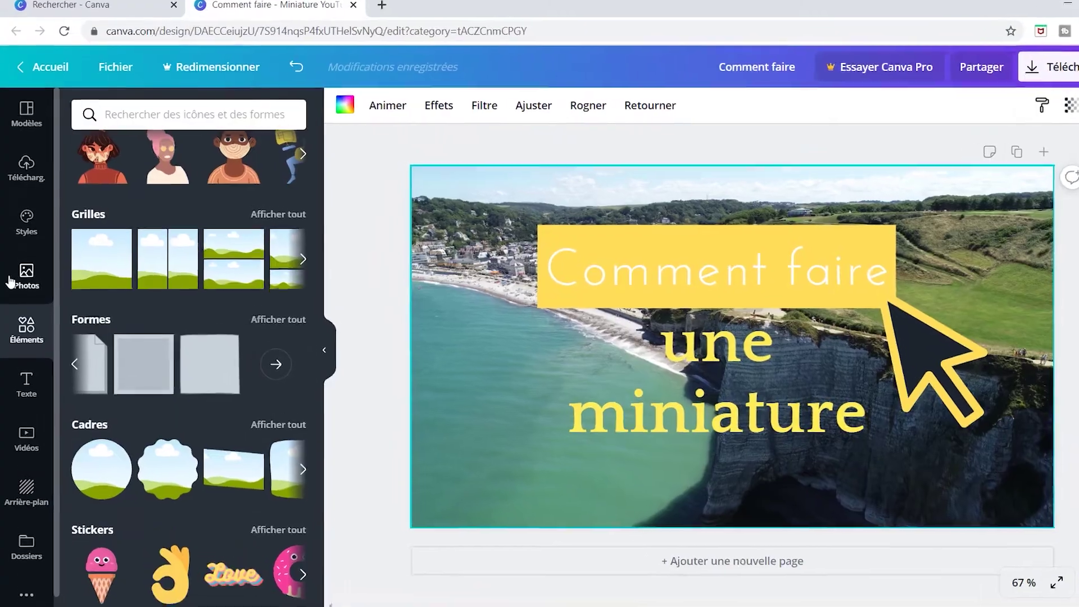
# Add the trending stock photo of palm trees against a pale sky to the thumbnail
pyautogui.click(25, 265)
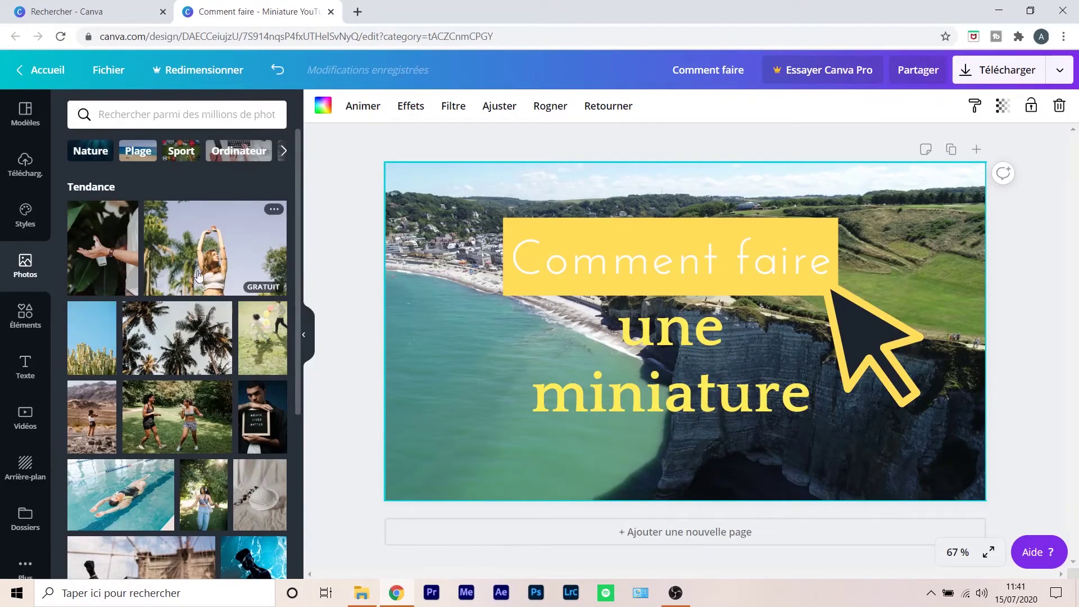
pyautogui.scroll(-3, 198, 275)
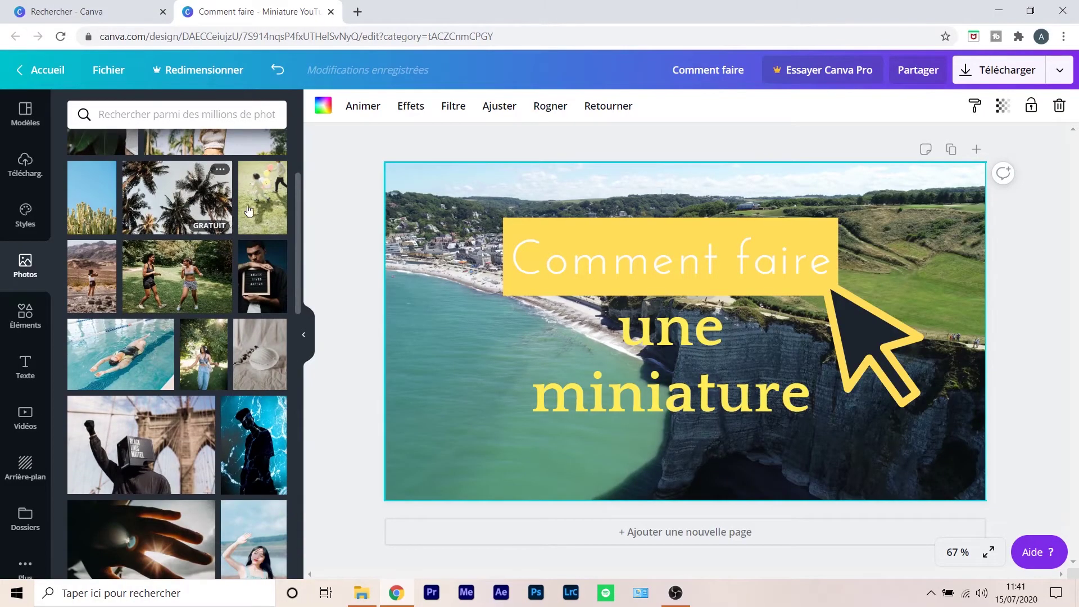
pyautogui.moveTo(228, 209); pyautogui.dragTo(795, 319)
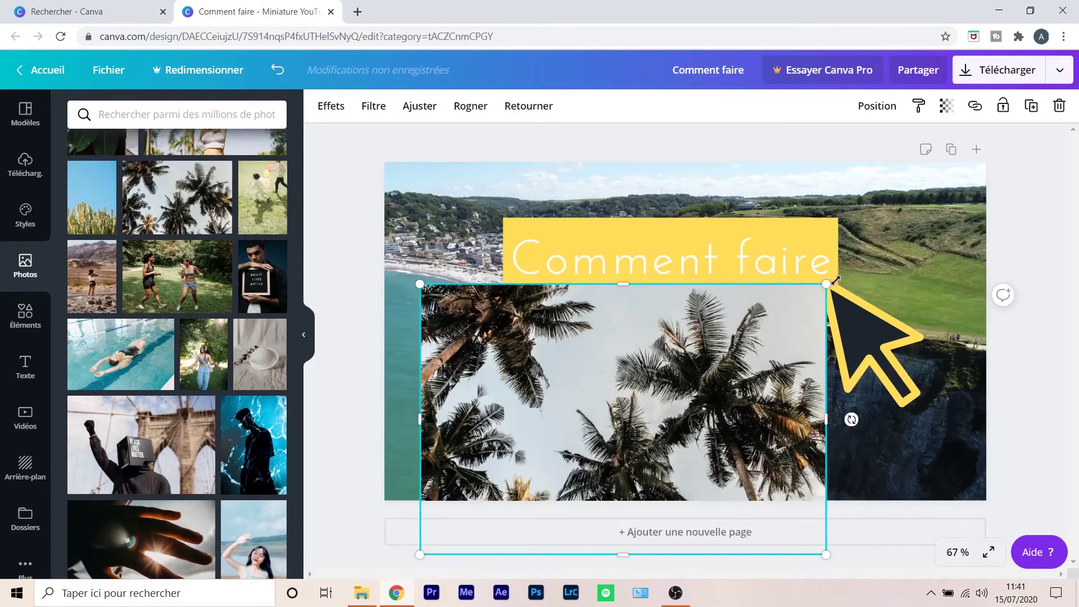
# Shrink the palm tree photo to a small inset, place it in the thumbnail's lower-left corner and deselect it
pyautogui.moveTo(836, 280); pyautogui.dragTo(628, 415)
pyautogui.moveTo(600, 455); pyautogui.dragTo(573, 384)
pyautogui.moveTo(599, 344); pyautogui.dragTo(531, 387)
pyautogui.moveTo(494, 422); pyautogui.dragTo(496, 438)
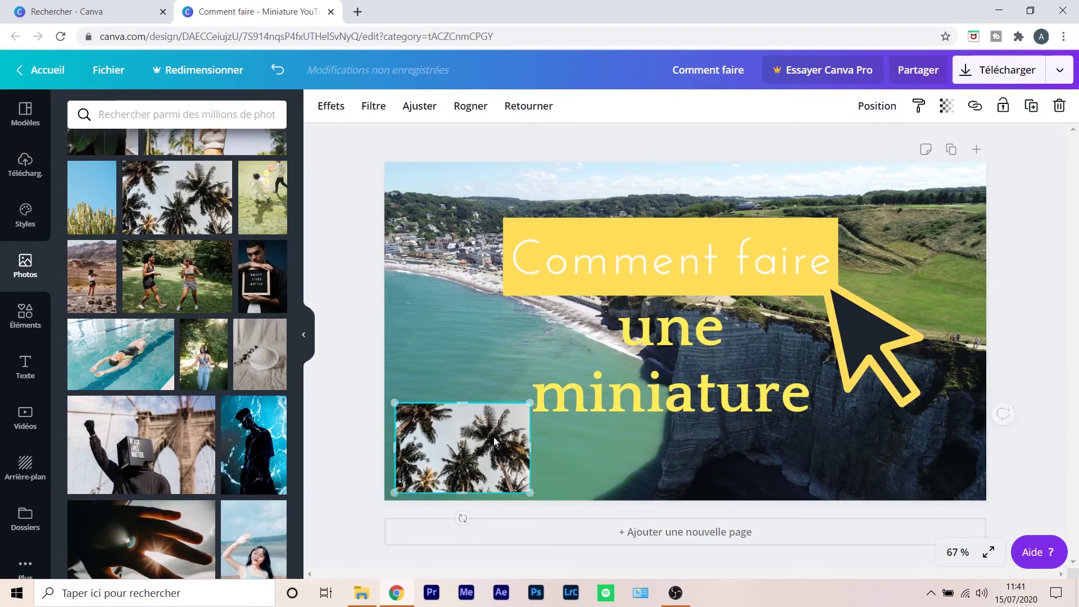
pyautogui.click(481, 394)
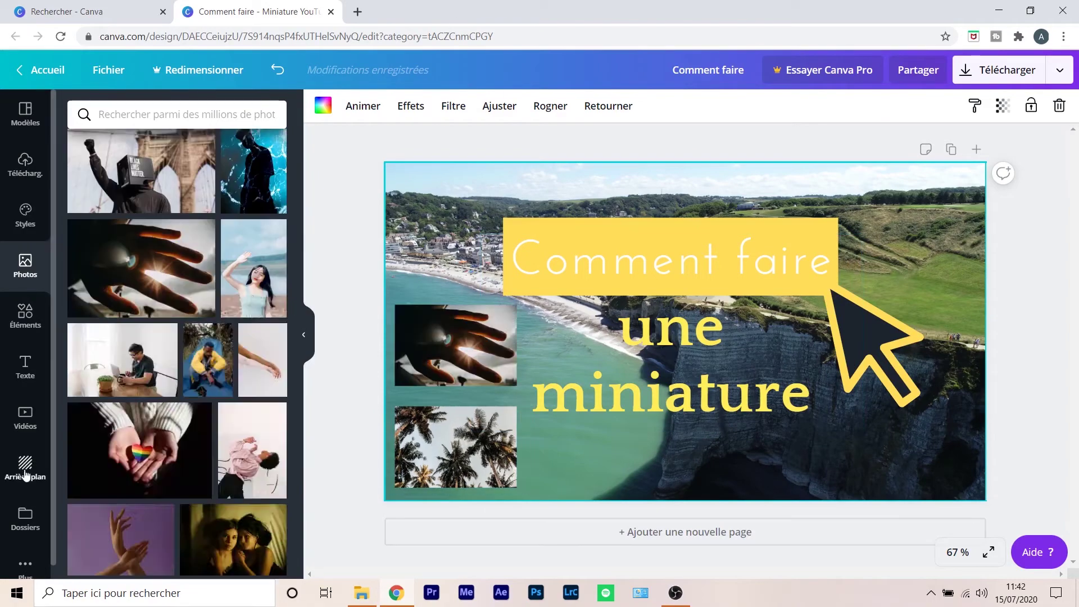
# Try the white brick, pink floral and plain yellow gradient backgrounds in place of the cliff photo
pyautogui.click(26, 465)
pyautogui.scroll(-4, 176, 337)
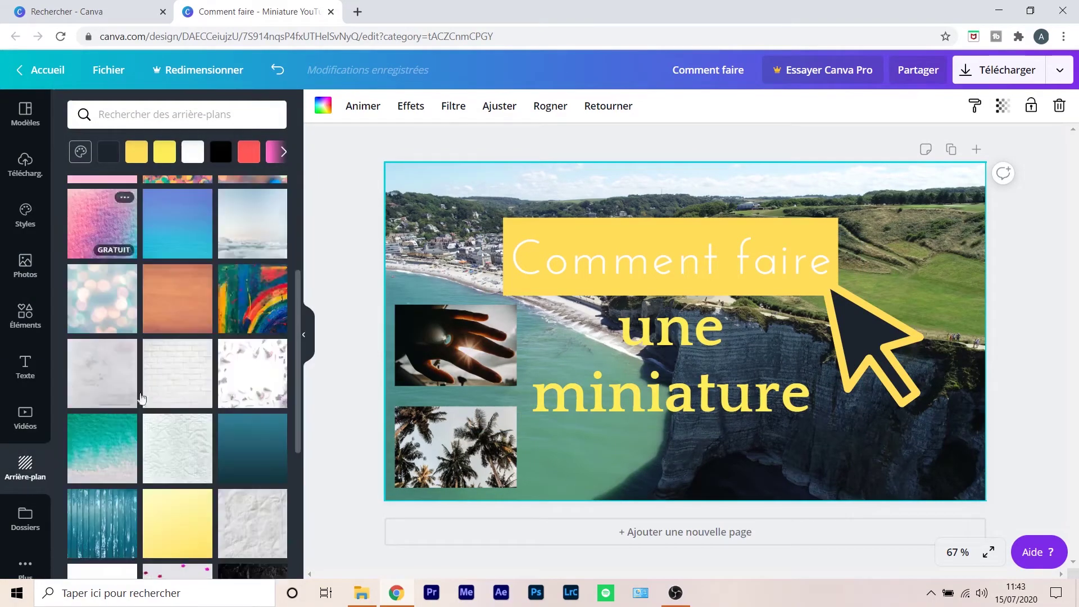
pyautogui.click(188, 390)
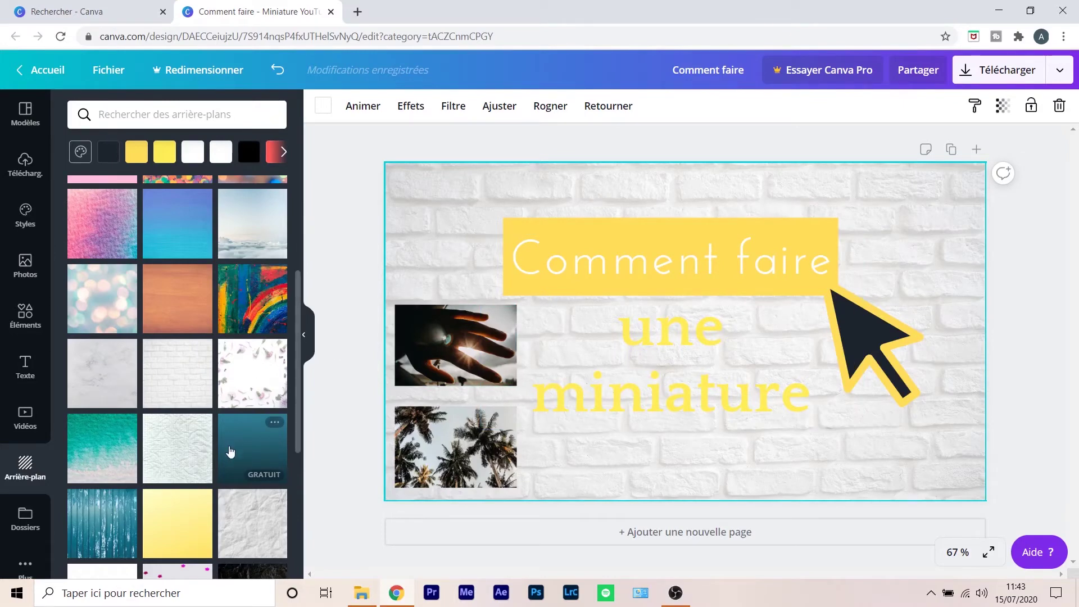
pyautogui.click(244, 378)
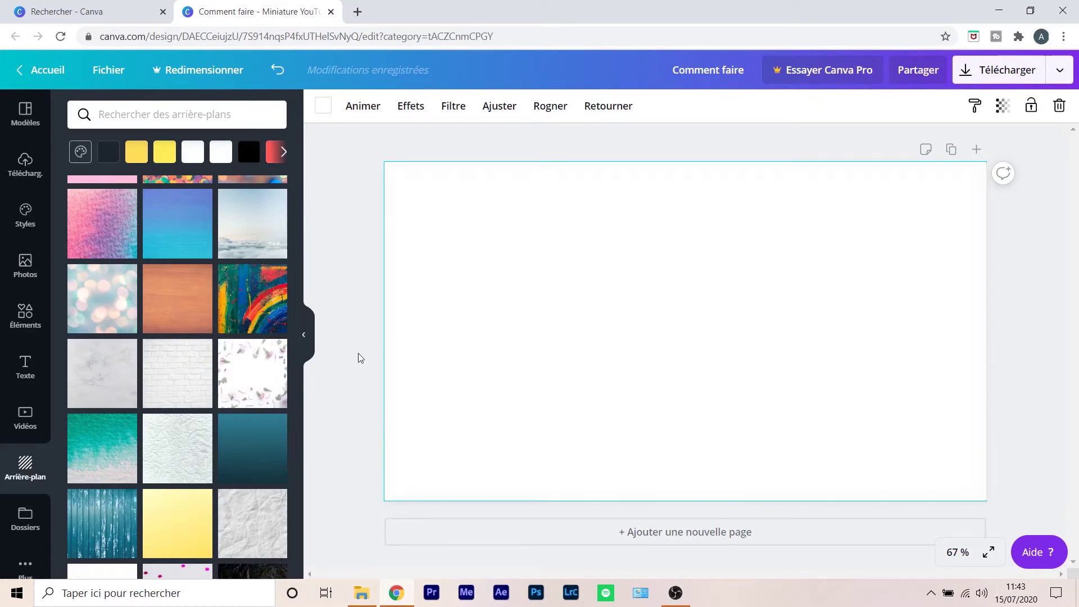
pyautogui.scroll(-5, 239, 475)
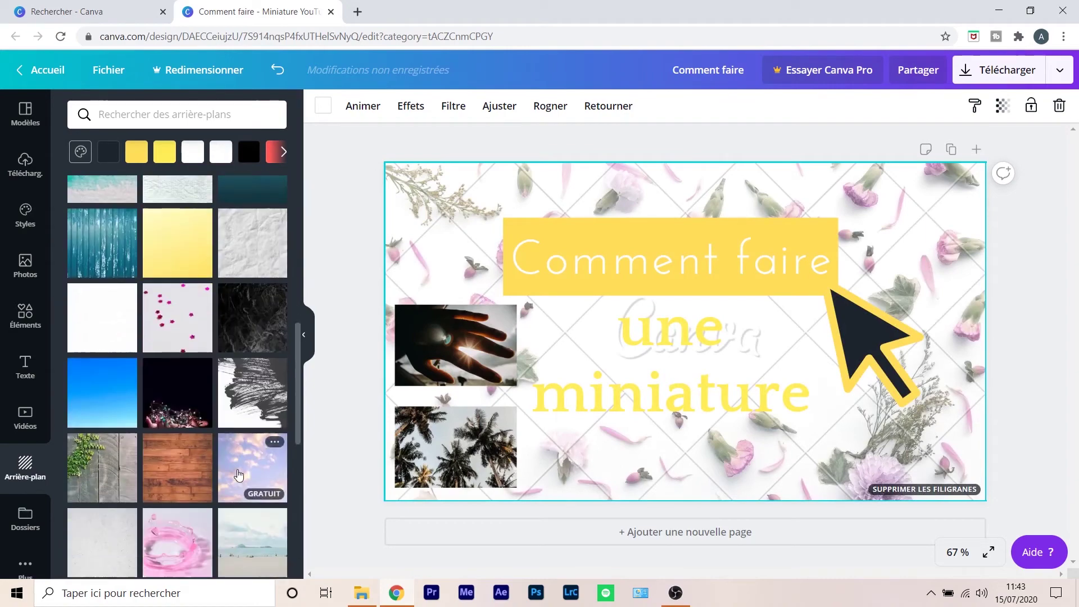
pyautogui.click(179, 247)
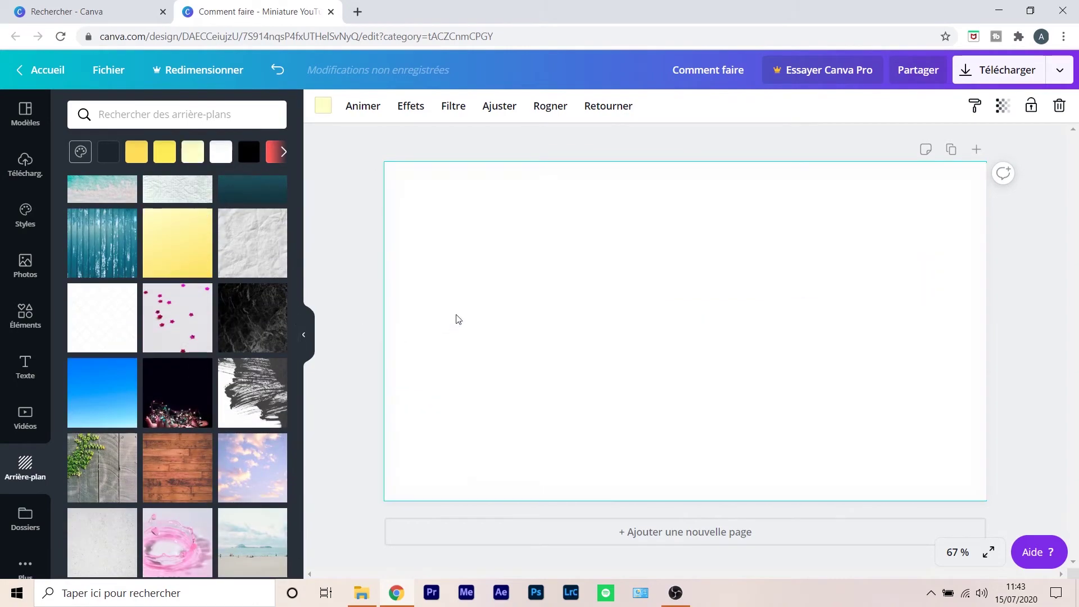
# Browse more backgrounds and apply the reddish-brown wooden planks as the thumbnail's background
pyautogui.scroll(-3, 159, 386)
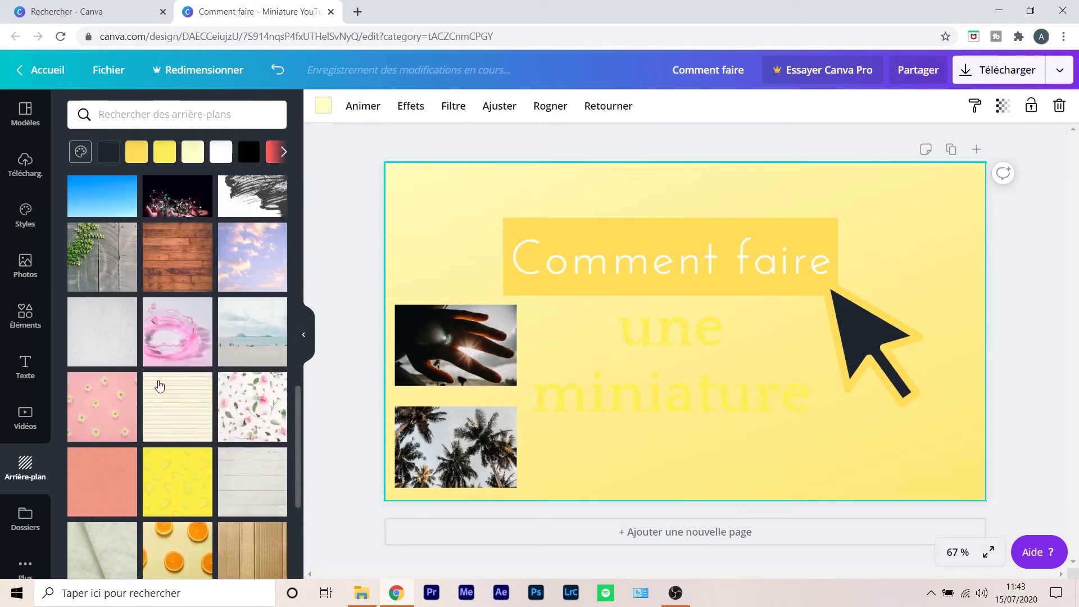
pyautogui.scroll(-1, 160, 385)
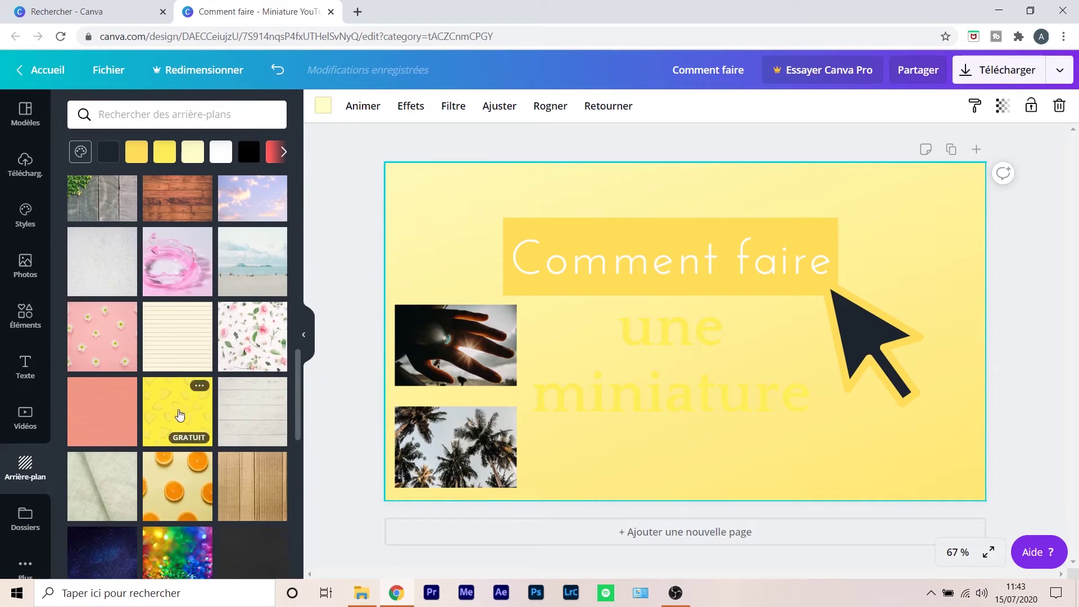
pyautogui.scroll(2, 180, 415)
pyautogui.click(185, 332)
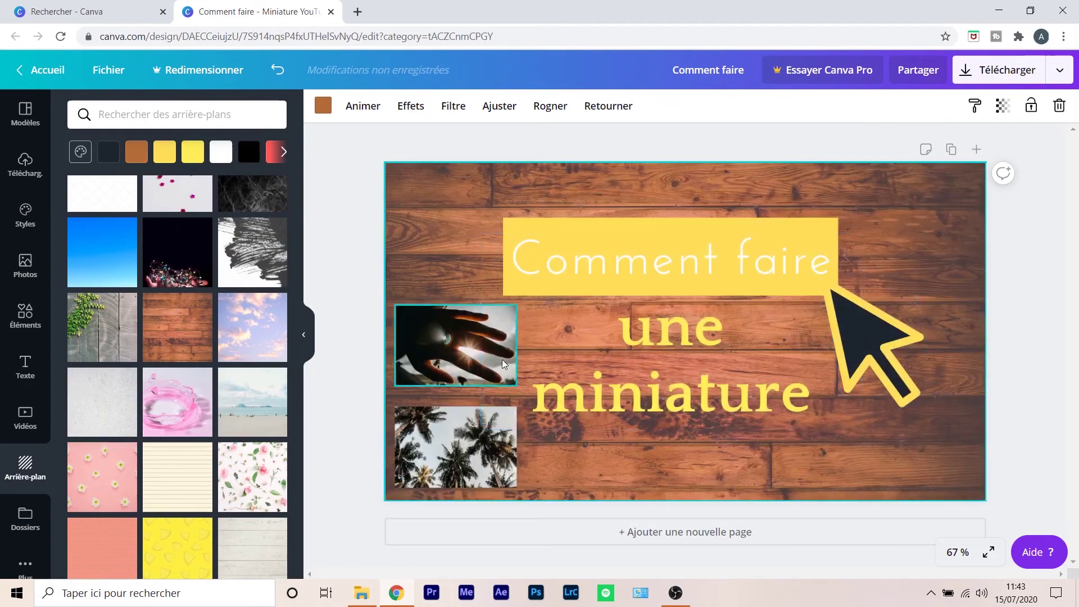
# Tint the wooden plank background with the title banner's amber yellow from the document colours
pyautogui.scroll(5, 184, 427)
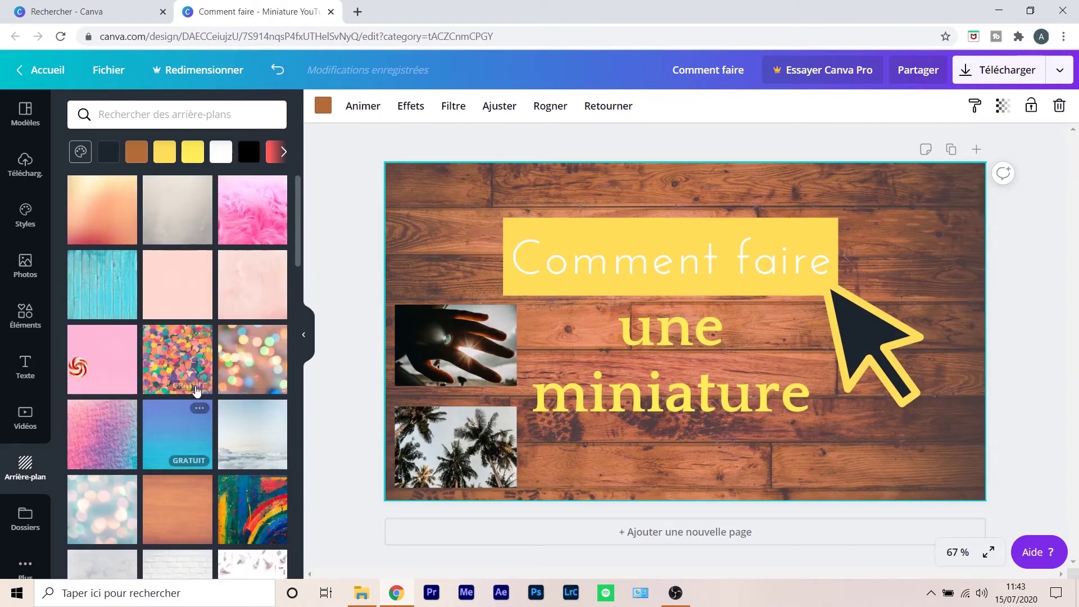
pyautogui.click(80, 152)
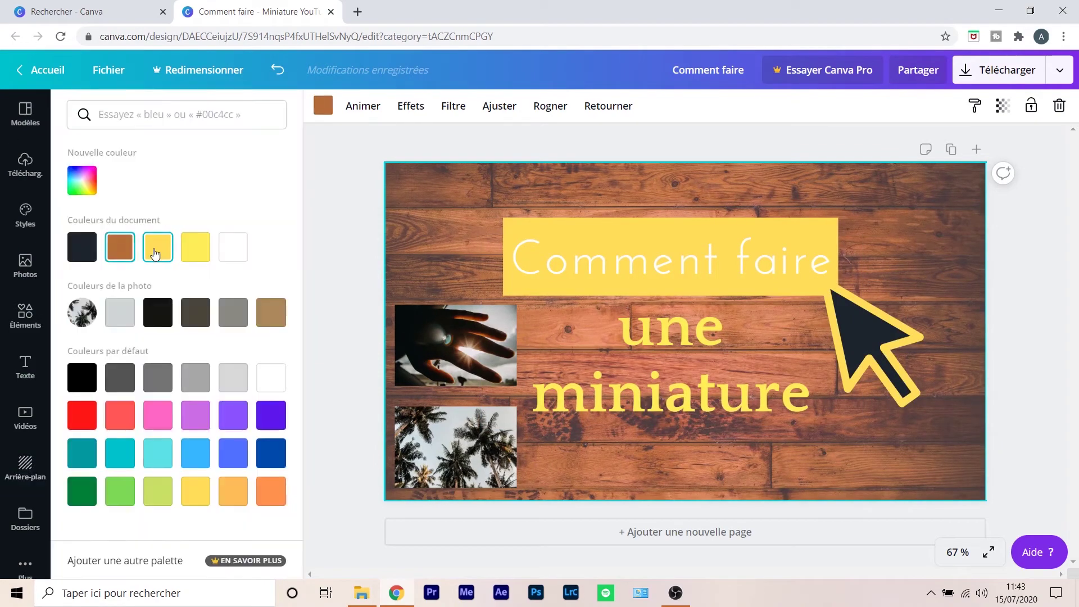
pyautogui.click(158, 247)
pyautogui.click(226, 260)
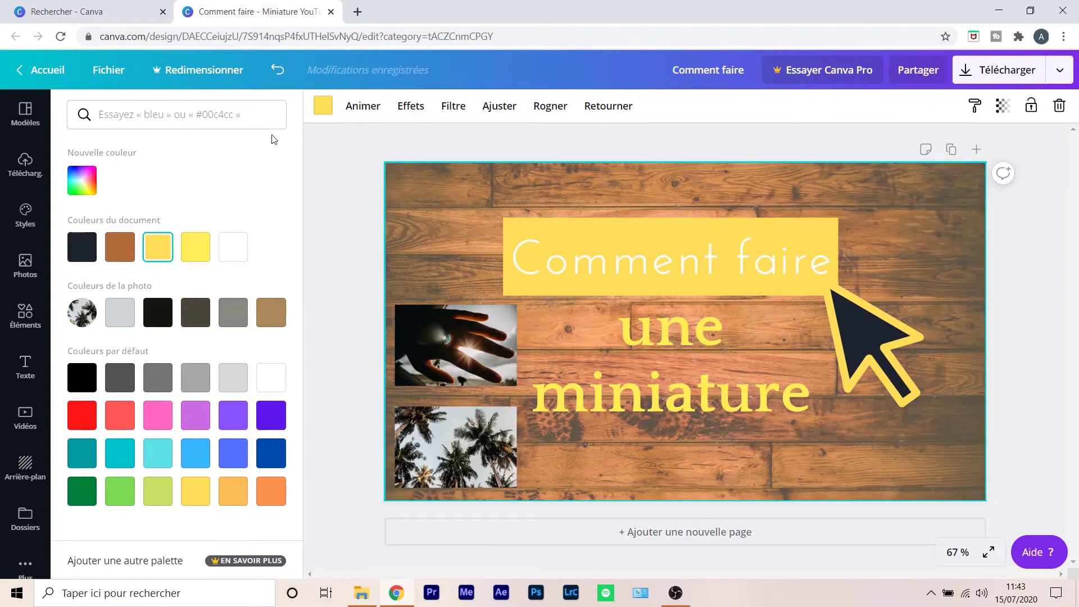
# Try the Epic, Festive and Summer filters on the wooden background, keeping Epic at intensity 50
pyautogui.click(466, 112)
pyautogui.click(151, 160)
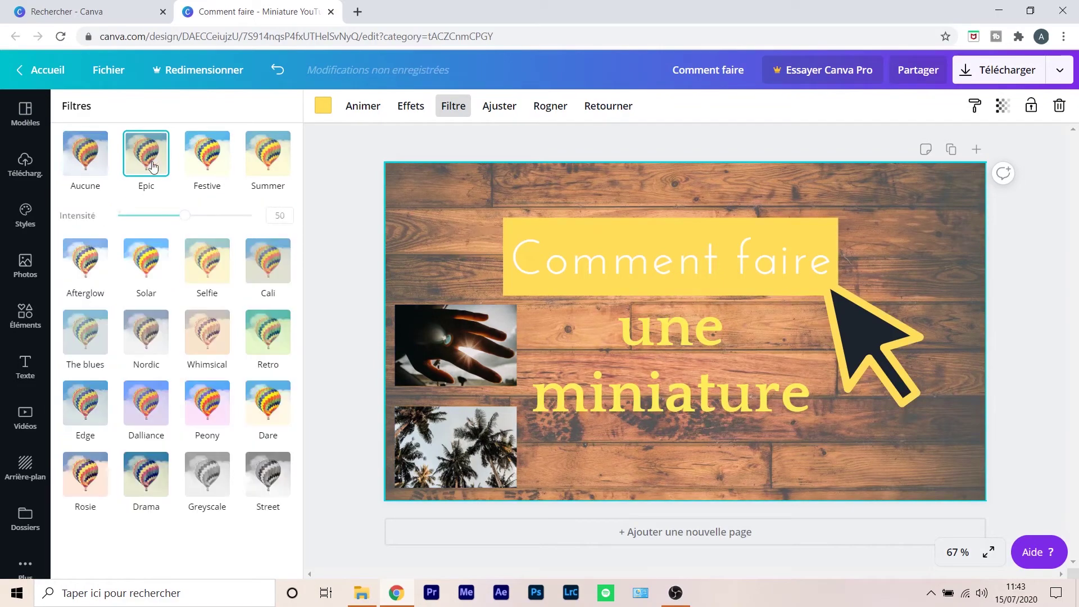
pyautogui.click(208, 158)
pyautogui.click(247, 162)
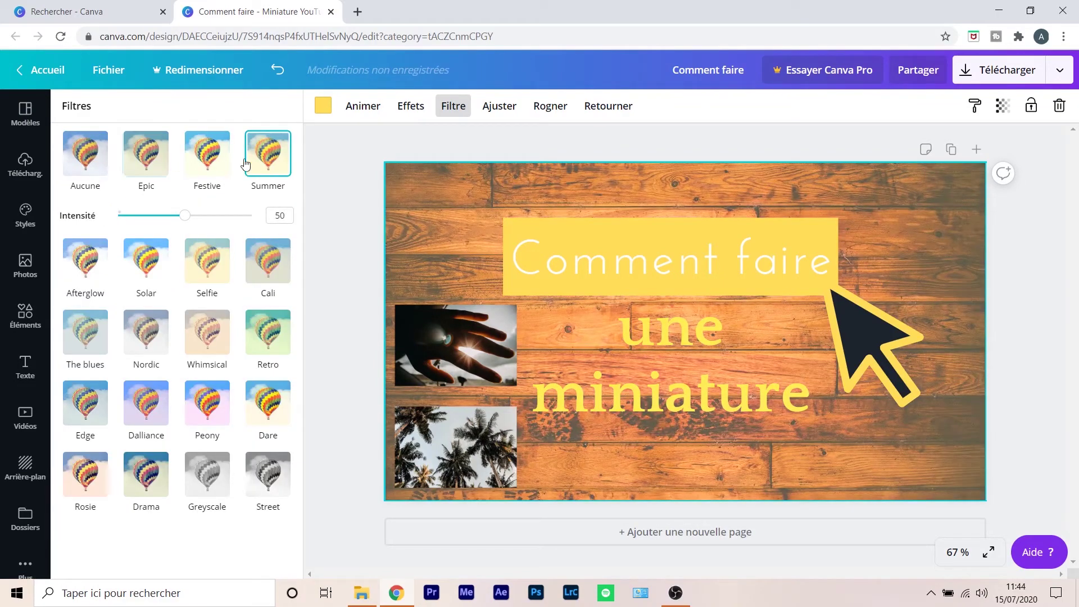
pyautogui.click(147, 160)
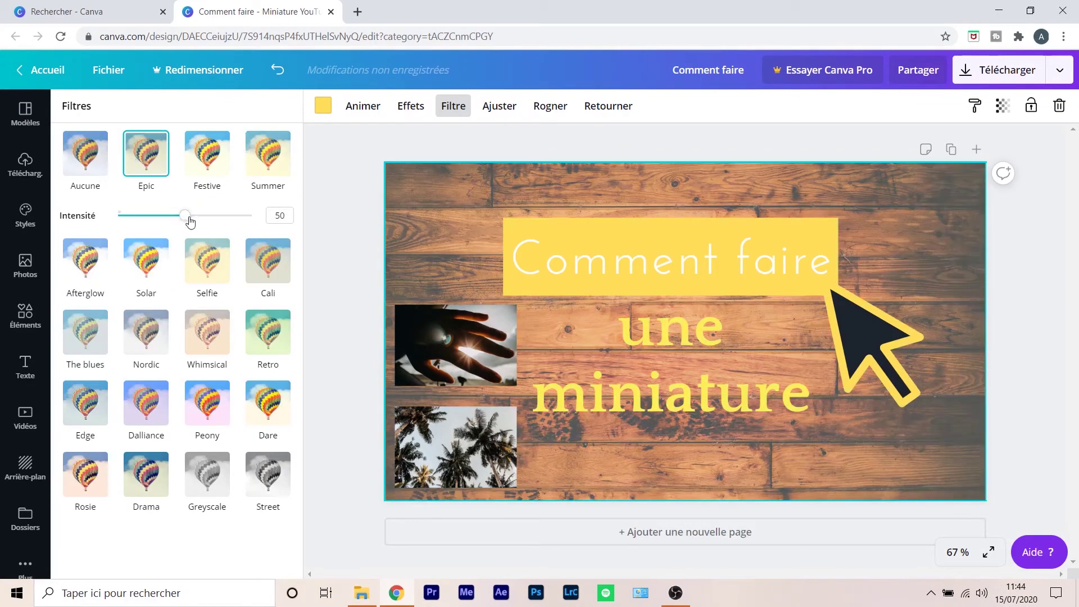
pyautogui.moveTo(196, 218)
pyautogui.mouseDown()
pyautogui.moveTo(116, 215)
pyautogui.moveTo(185, 215)
pyautogui.mouseUp()
# Try the Dare, Street and Greyscale filters on the wooden background, and reset the filter to Aucune
pyautogui.click(266, 401)
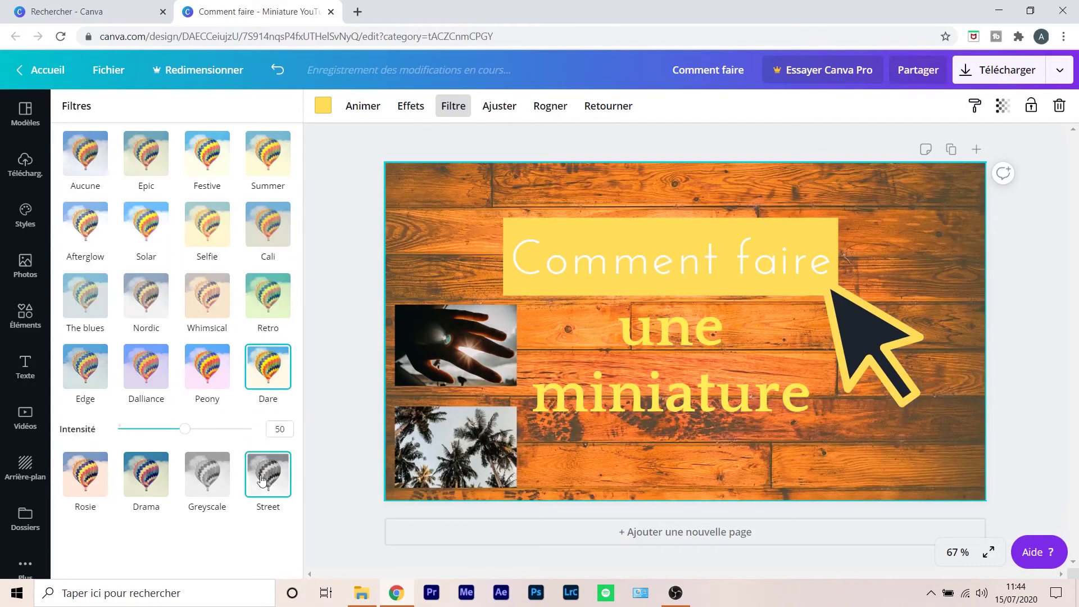
pyautogui.click(267, 473)
pyautogui.click(206, 439)
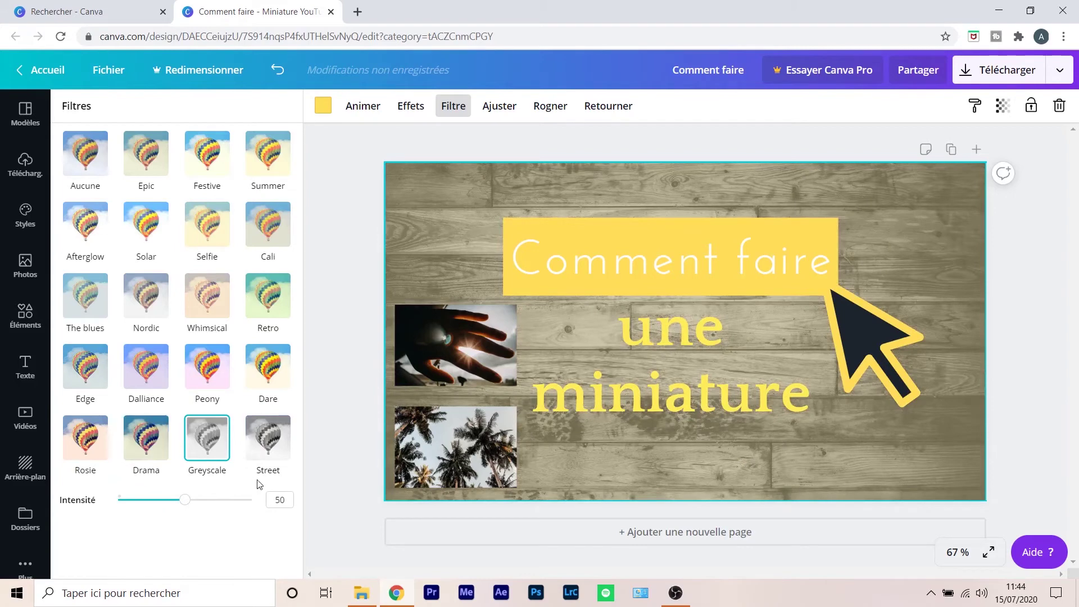
pyautogui.click(96, 167)
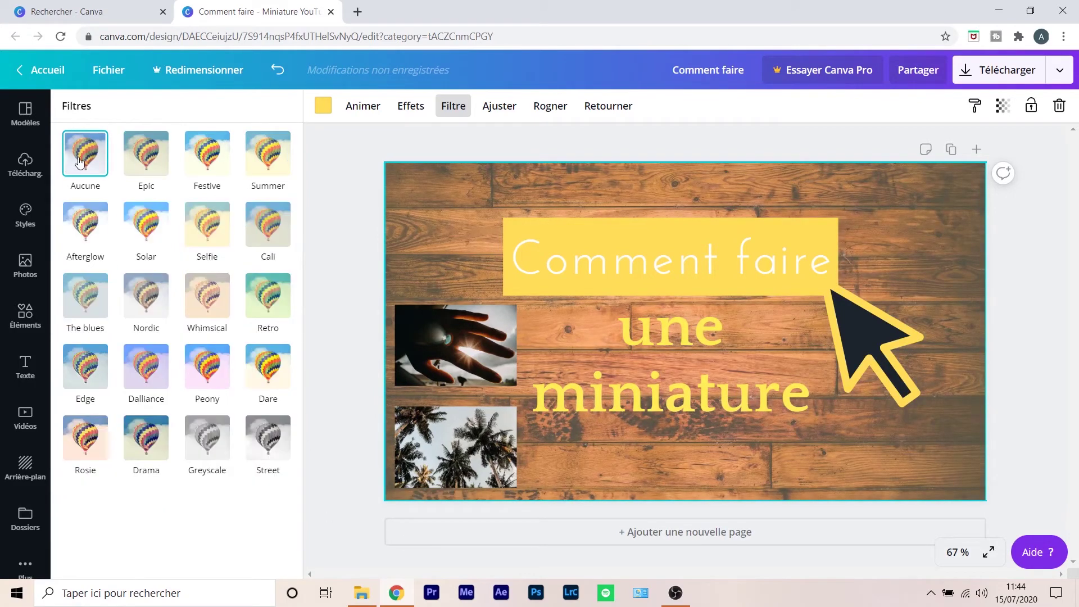
pyautogui.click(335, 149)
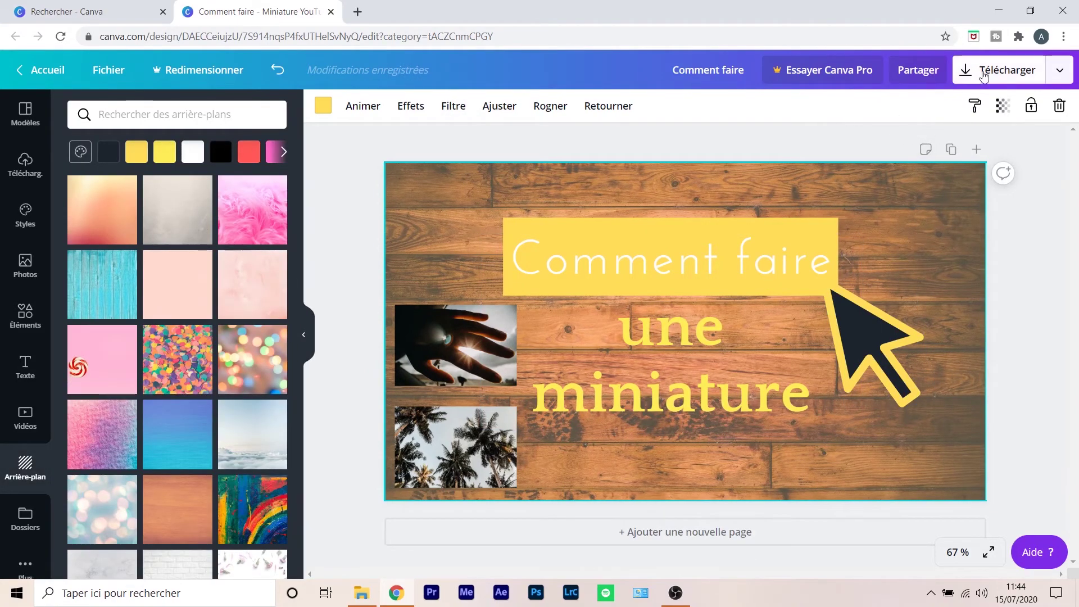
# Download the finished thumbnail as a JPG file
pyautogui.click(983, 71)
pyautogui.click(949, 169)
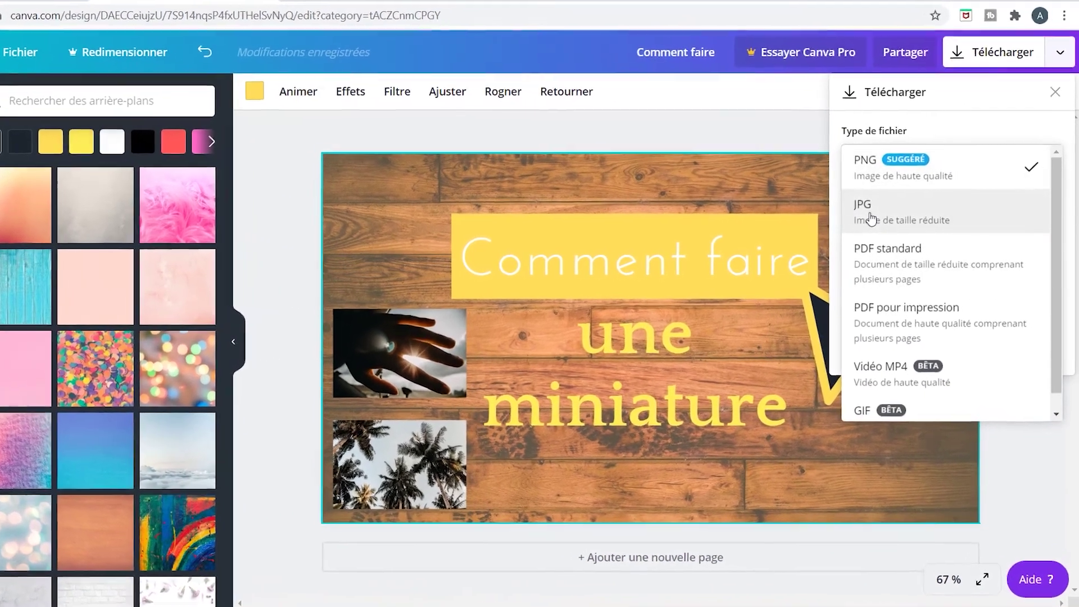
pyautogui.click(871, 218)
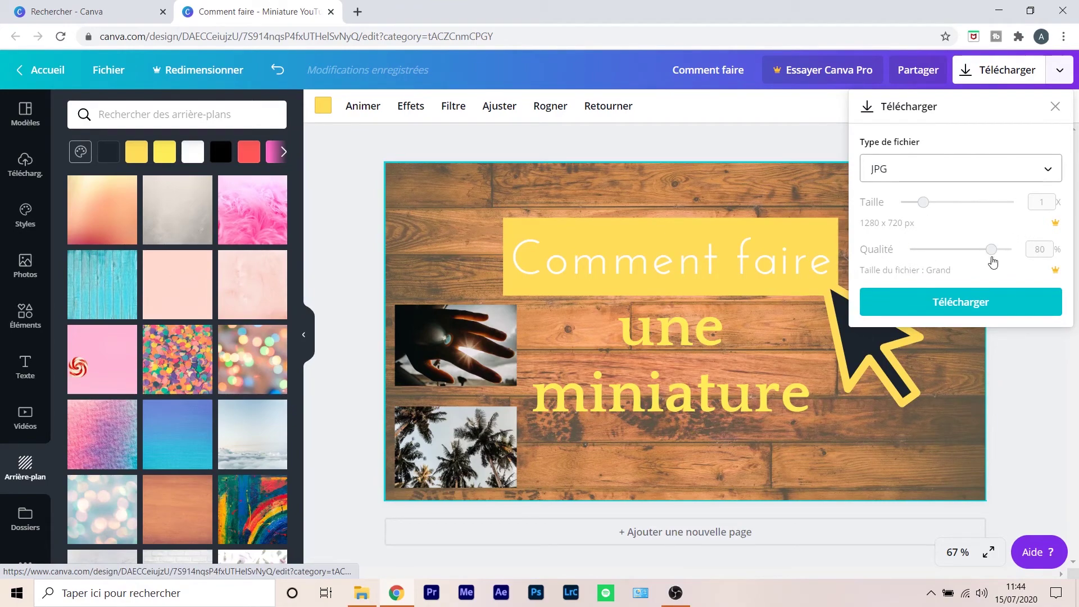
pyautogui.click(951, 303)
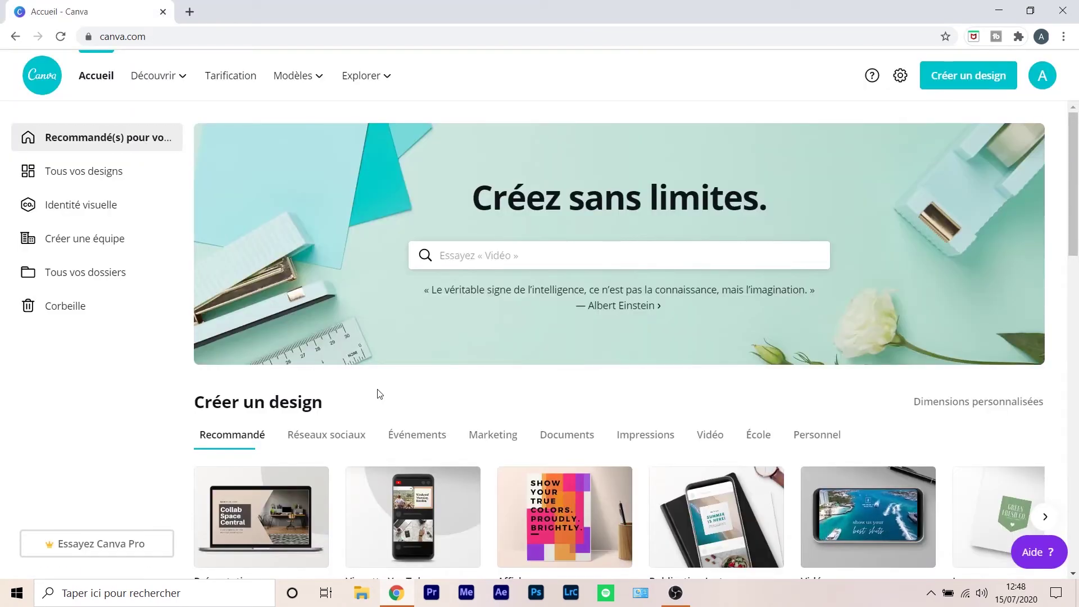
# Create a logo design from the home page, apply the "La Pause" badge template and close the design
pyautogui.scroll(-3, 371, 393)
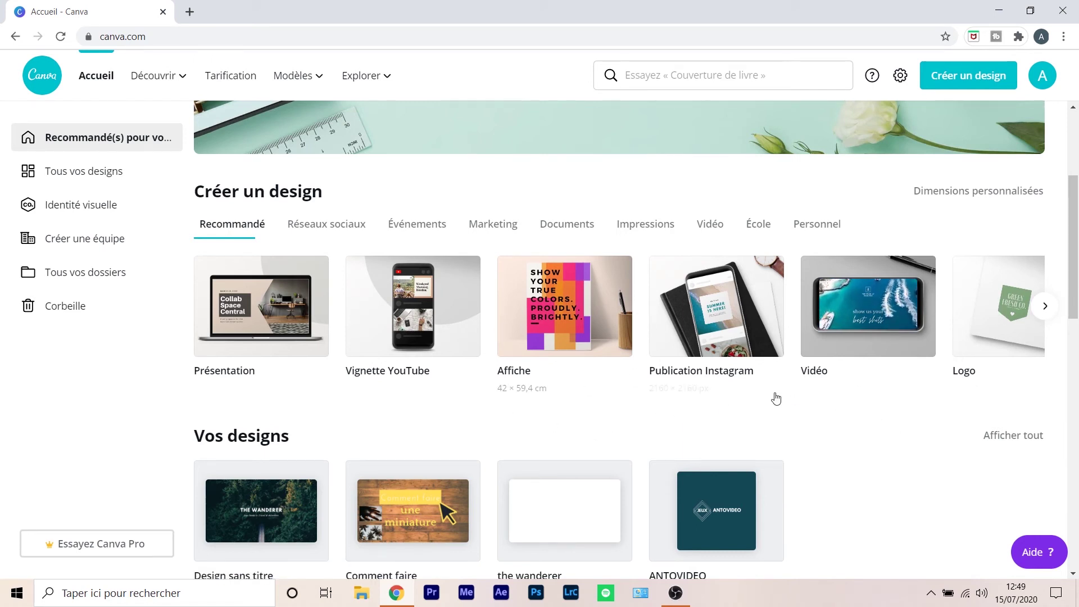
pyautogui.click(1012, 308)
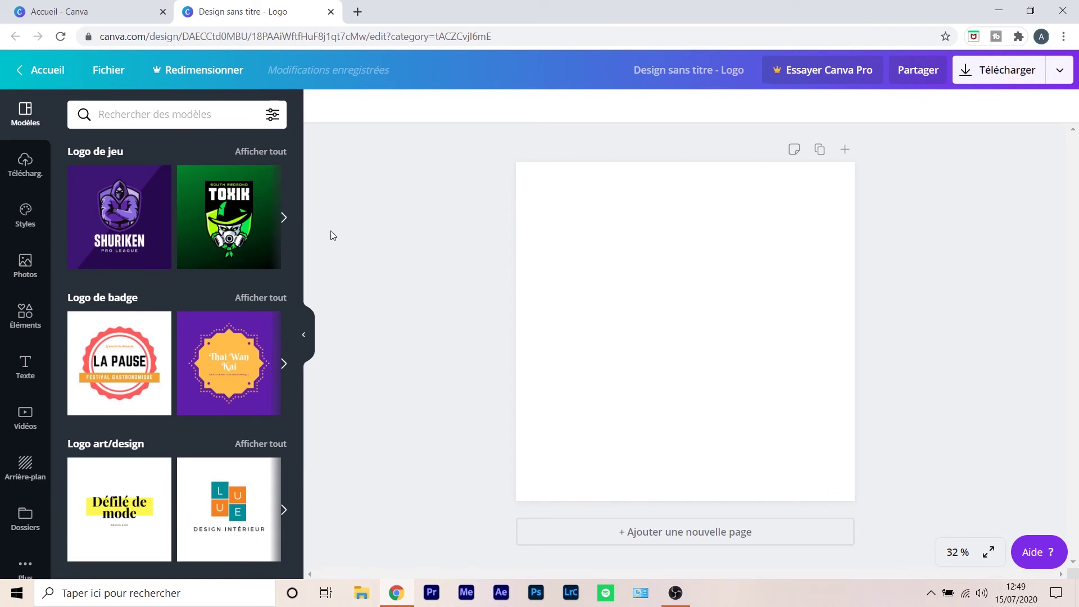
pyautogui.click(119, 365)
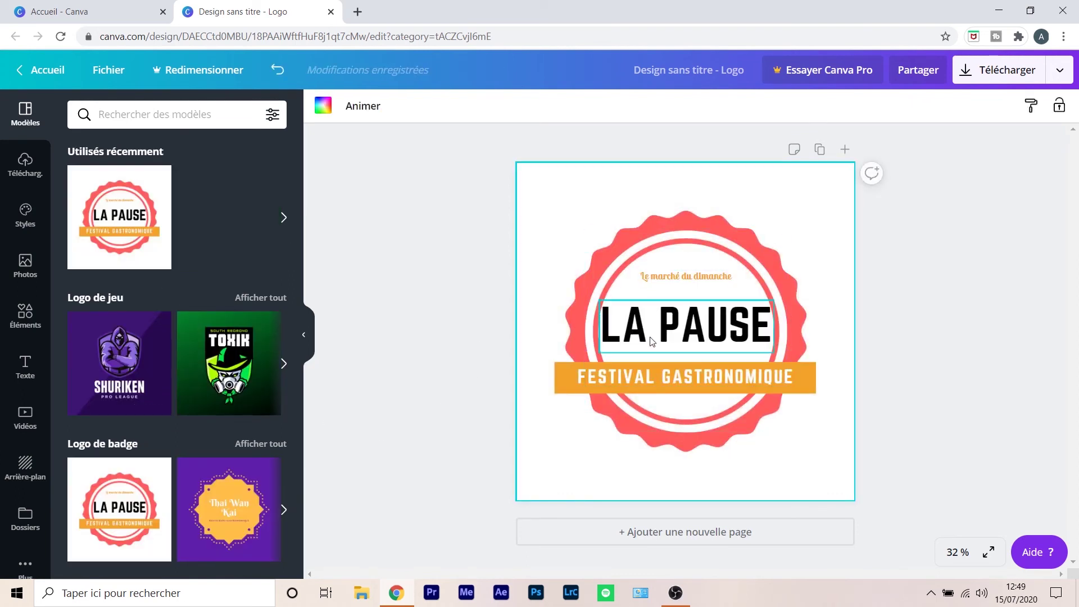
pyautogui.moveTo(149, 204)
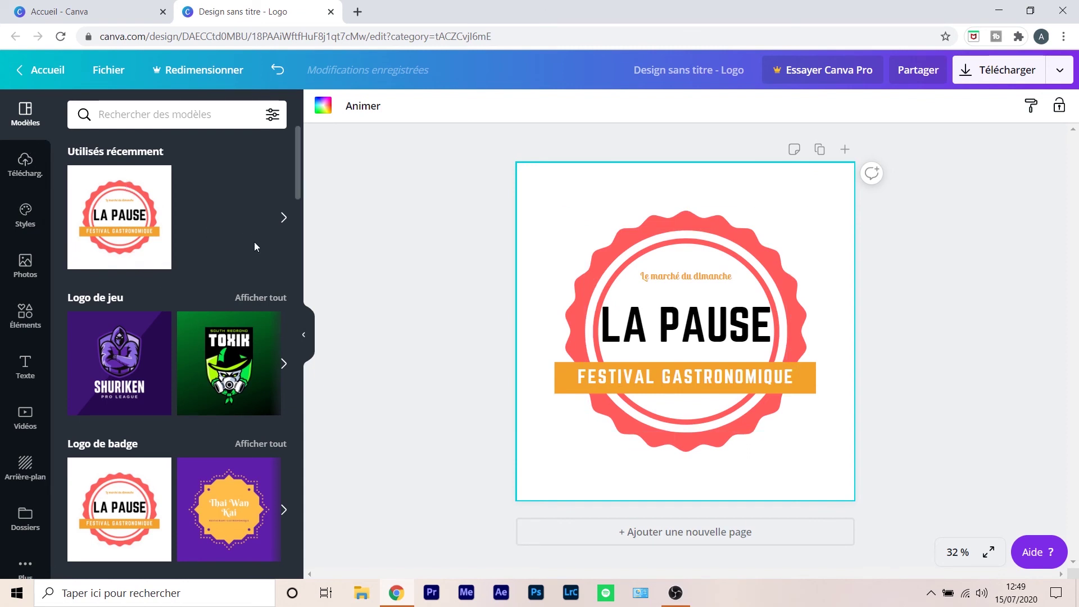
pyautogui.hotkey('ctrl', 'w')
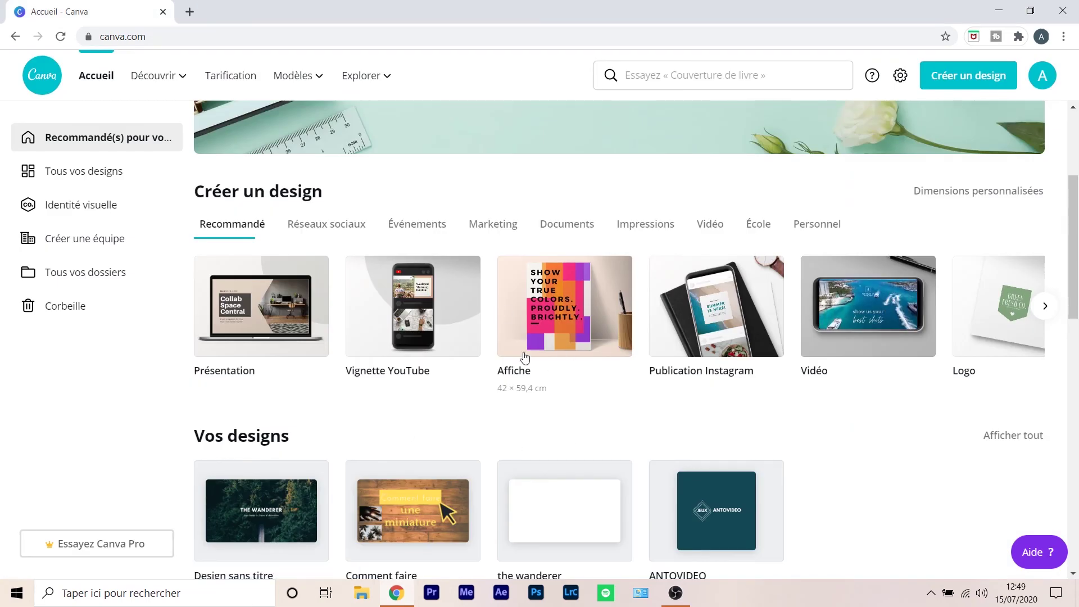
# Create an Affiche design and apply the "Marché des agriculteurs de Vichy" advertising poster template, selecting its background photo
pyautogui.click(537, 333)
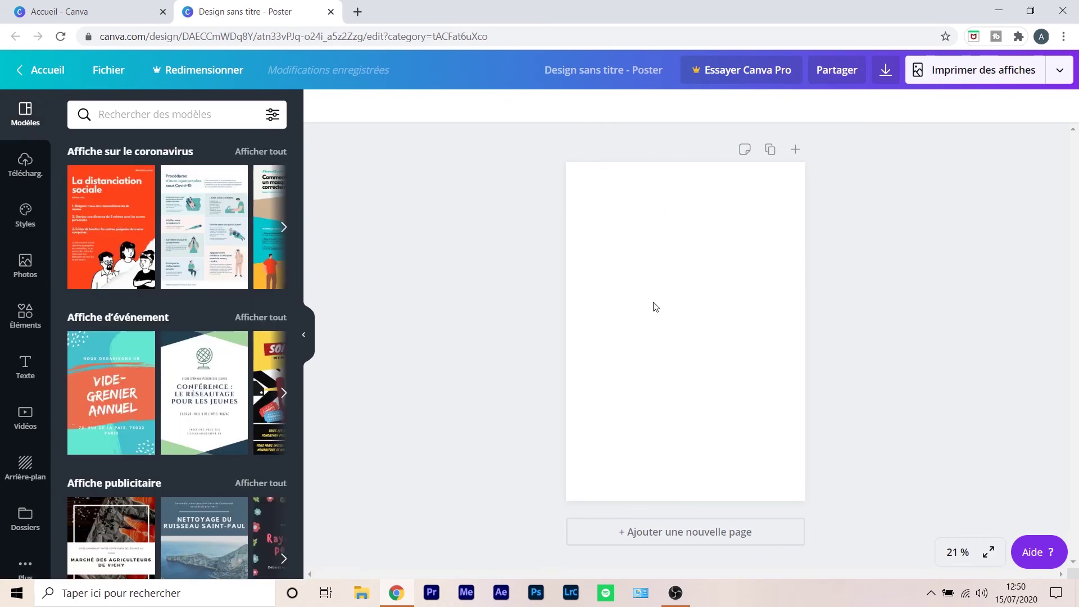
pyautogui.scroll(-5, 182, 322)
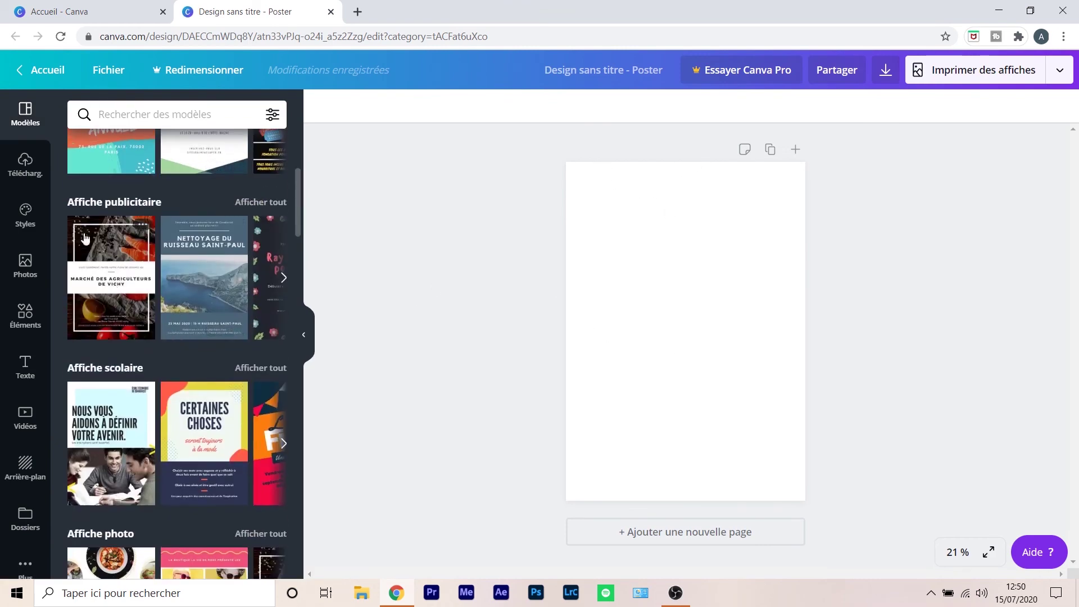
pyautogui.click(116, 290)
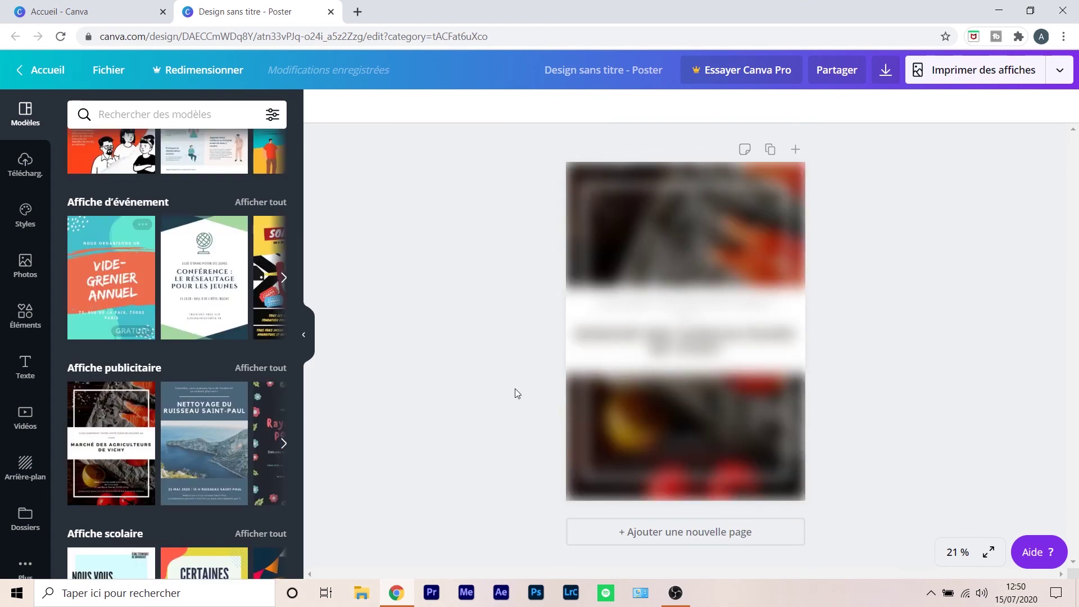
pyautogui.click(710, 227)
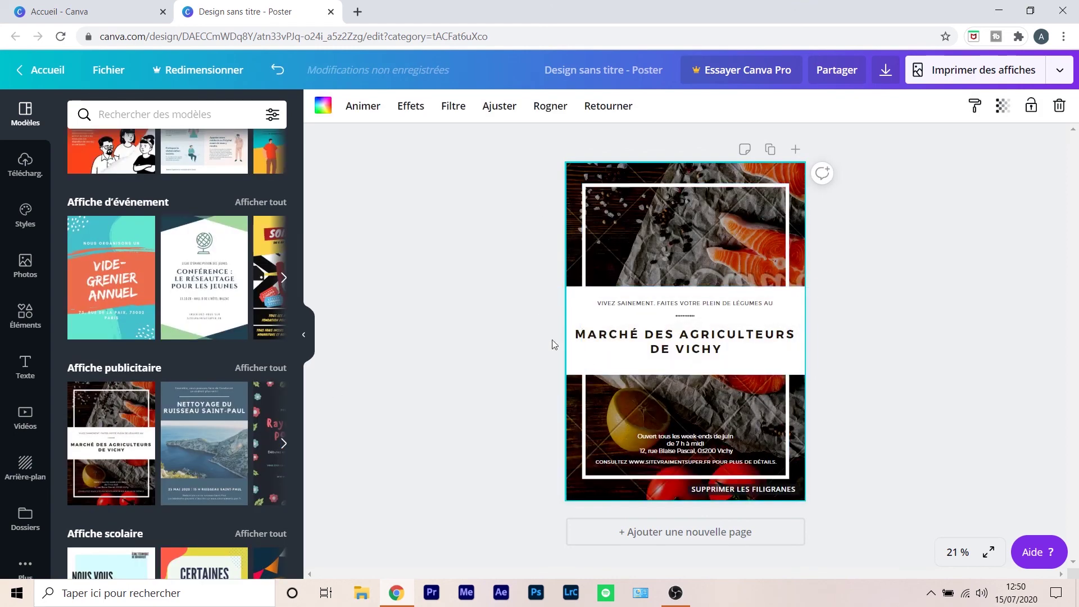